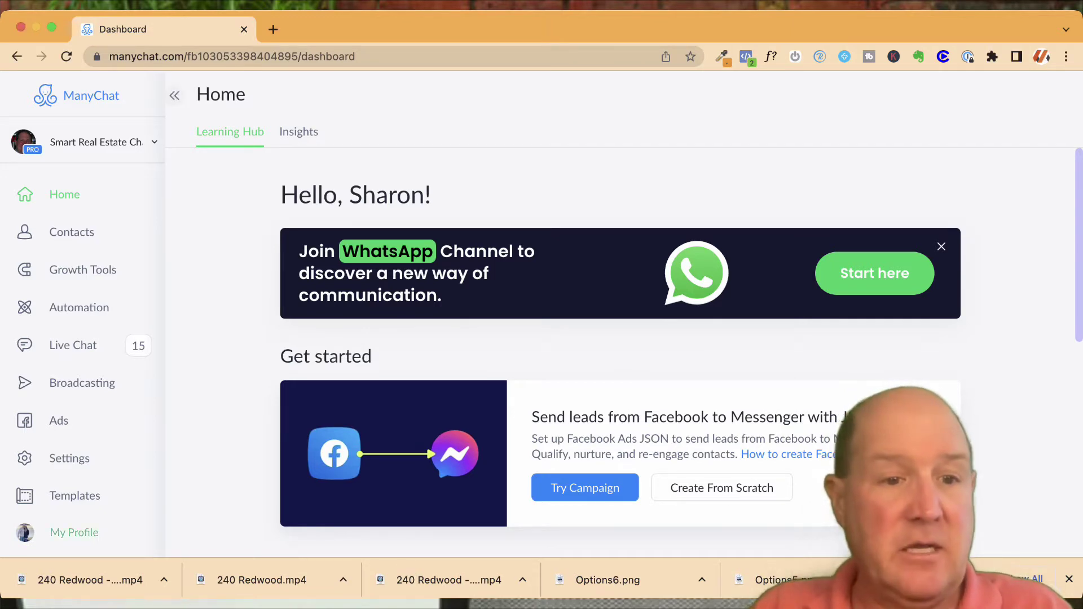
- Start a new template from My Profile's Templates tab and filter source accounts by 'smart'
{"action": "left_click", "coordinate": [74, 533]}
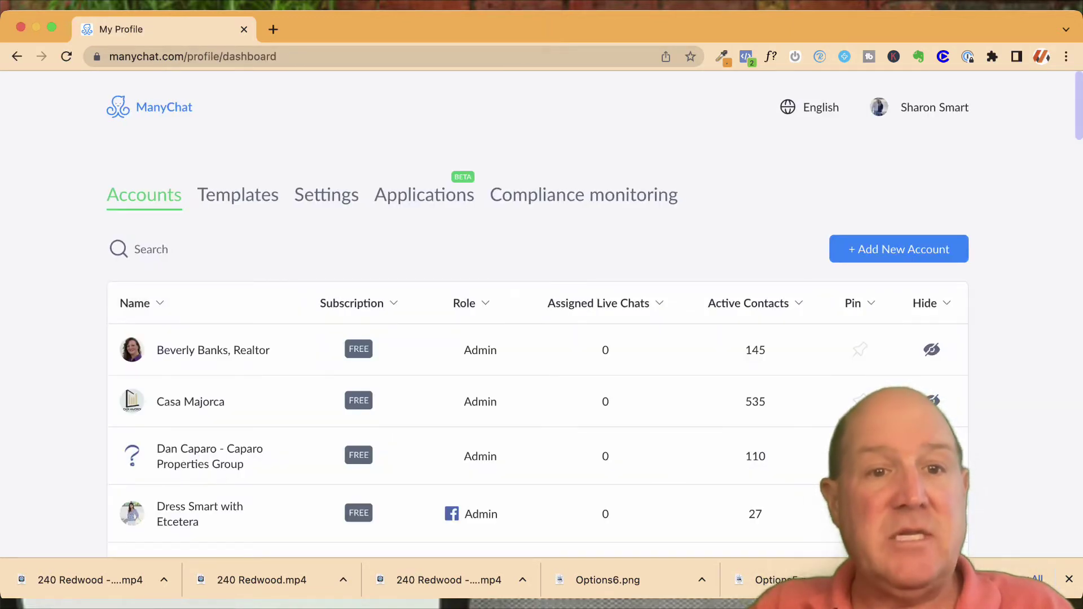
{"action": "left_click", "coordinate": [238, 195]}
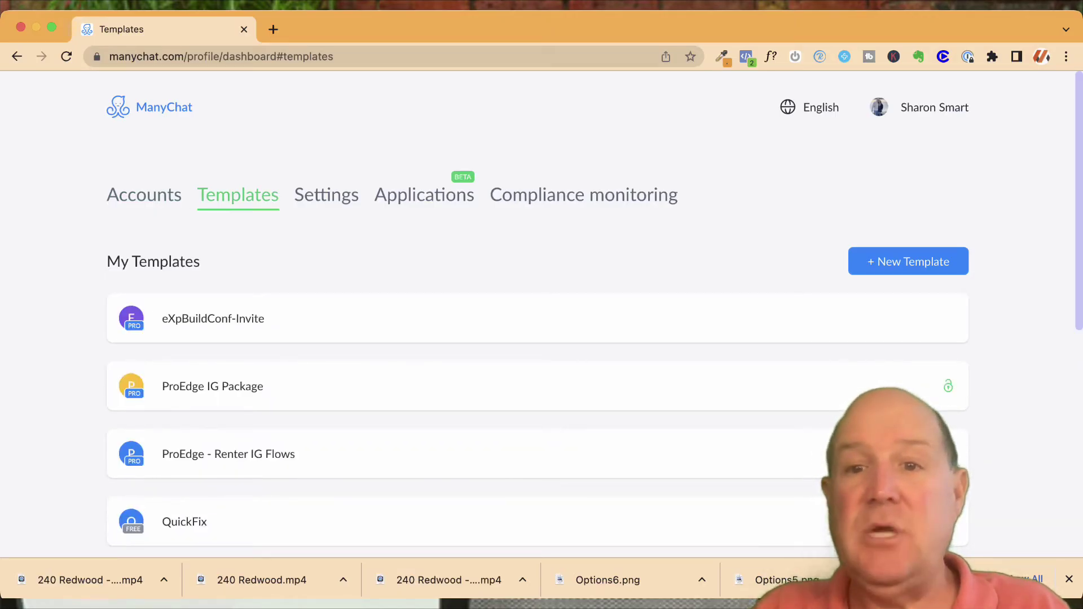
{"action": "left_click", "coordinate": [909, 261]}
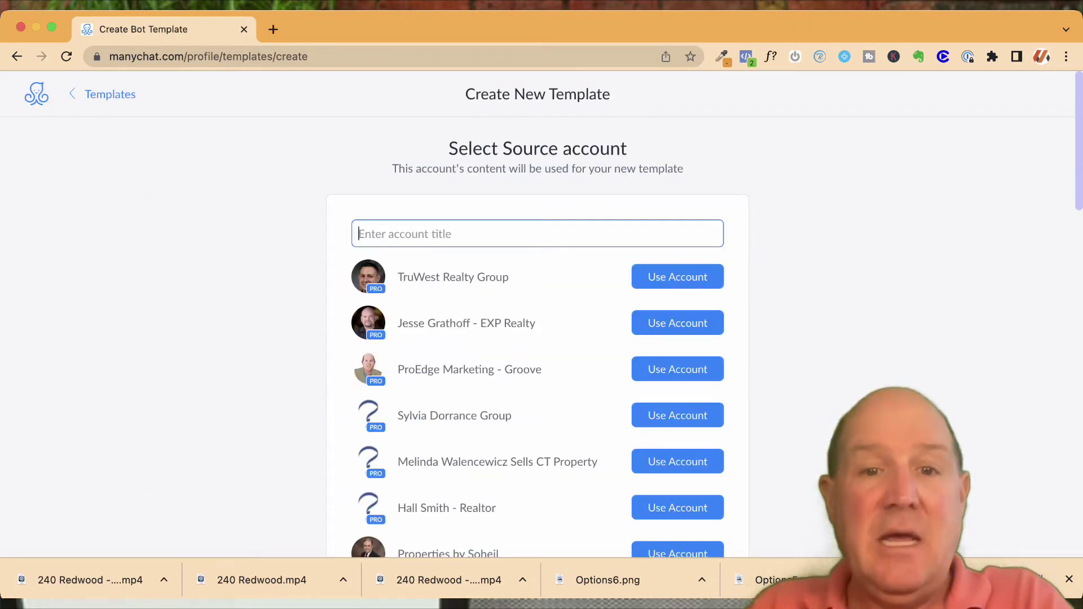
{"action": "type", "text": "smart"}
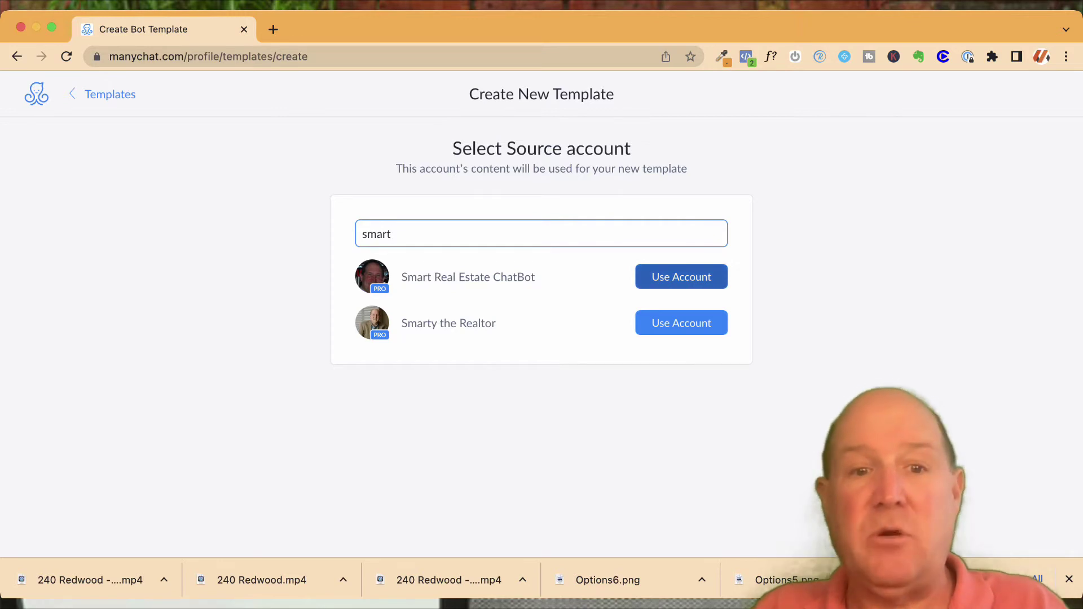
- Use Smart Real Estate ChatBot as the source account and collapse the General and Growth Tools sections
{"action": "left_click", "coordinate": [682, 277]}
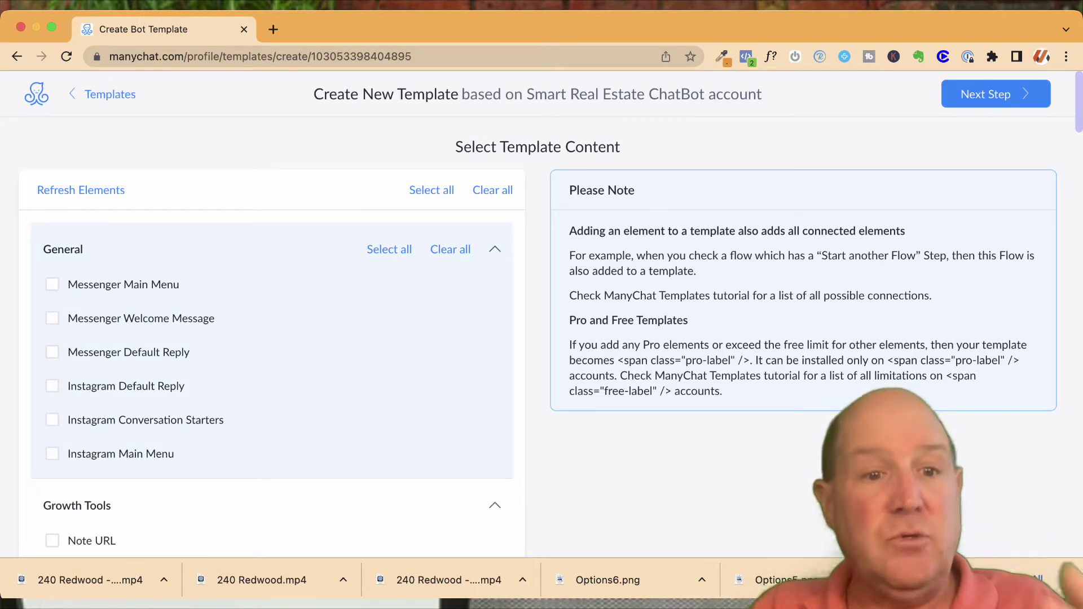
{"action": "left_click", "coordinate": [495, 249]}
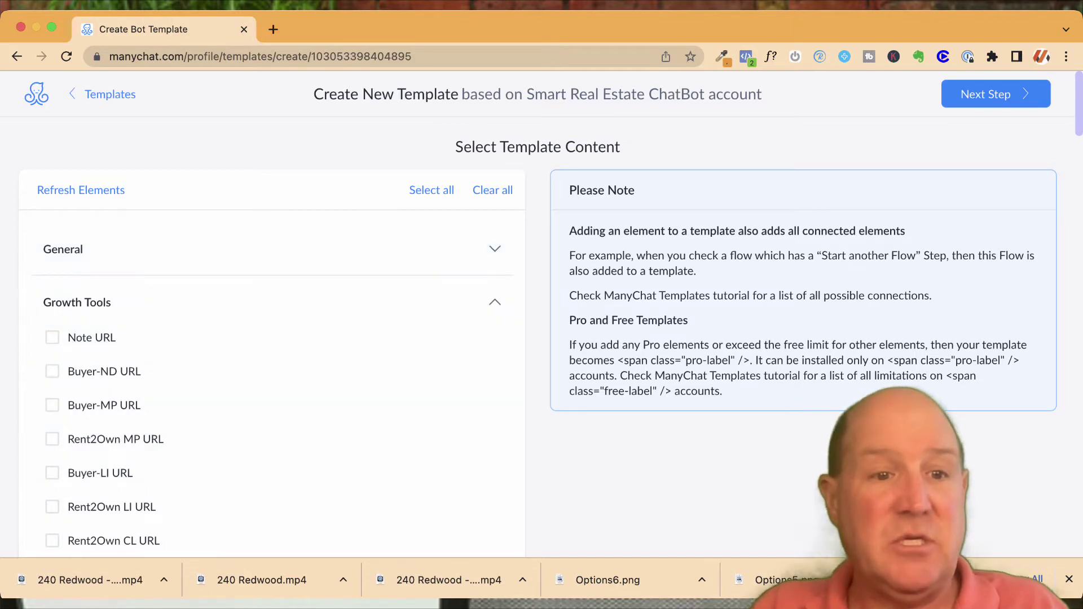
{"action": "left_click", "coordinate": [495, 303]}
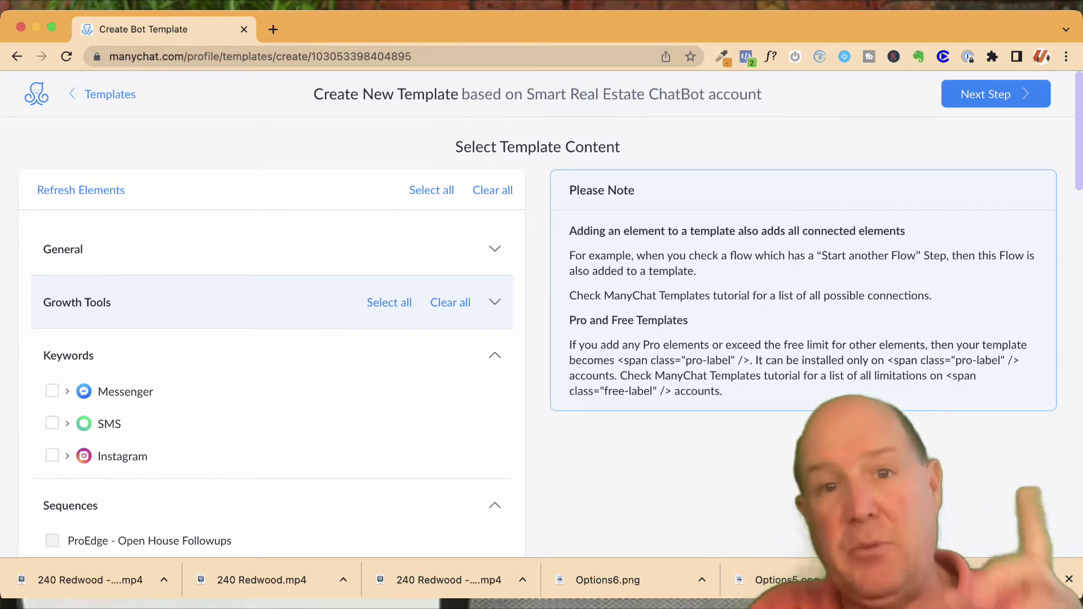
- Review the Messenger keywords, then collapse the Keywords section and scroll on to Sequences
{"action": "left_click", "coordinate": [495, 302]}
{"action": "left_click", "coordinate": [495, 302]}
{"action": "scroll", "coordinate": [495, 302], "scroll_direction": "down", "scroll_amount": 2}
{"action": "scroll", "coordinate": [271, 248], "scroll_direction": "down", "scroll_amount": 1}
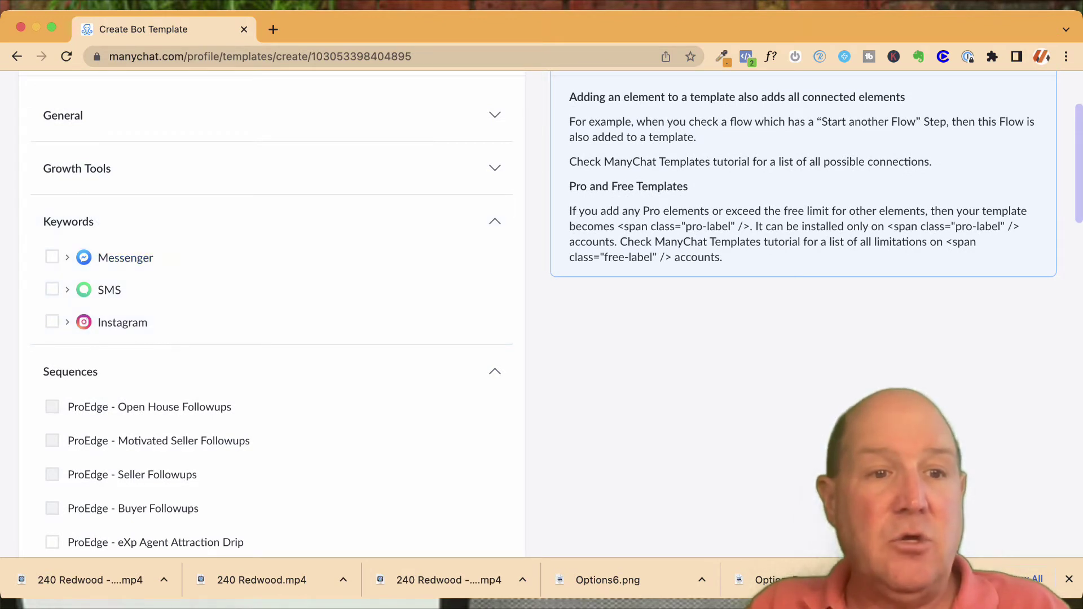
{"action": "left_click", "coordinate": [125, 257]}
{"action": "scroll", "coordinate": [271, 316], "scroll_direction": "down", "scroll_amount": 2}
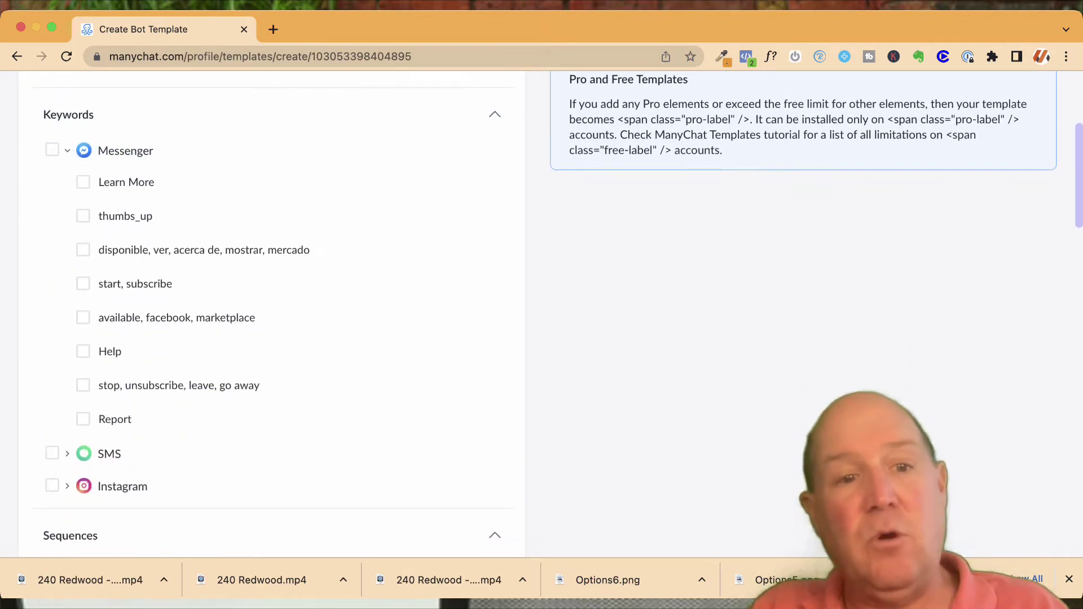
{"action": "scroll", "coordinate": [271, 317], "scroll_direction": "up", "scroll_amount": 3}
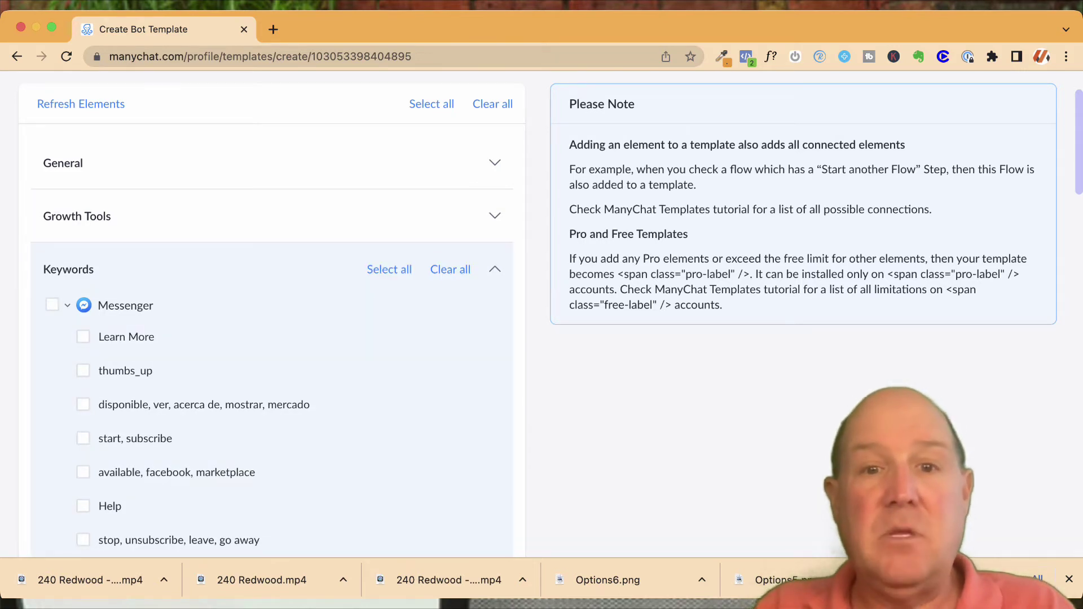
{"action": "left_click", "coordinate": [495, 269]}
{"action": "scroll", "coordinate": [271, 316], "scroll_direction": "down", "scroll_amount": 5}
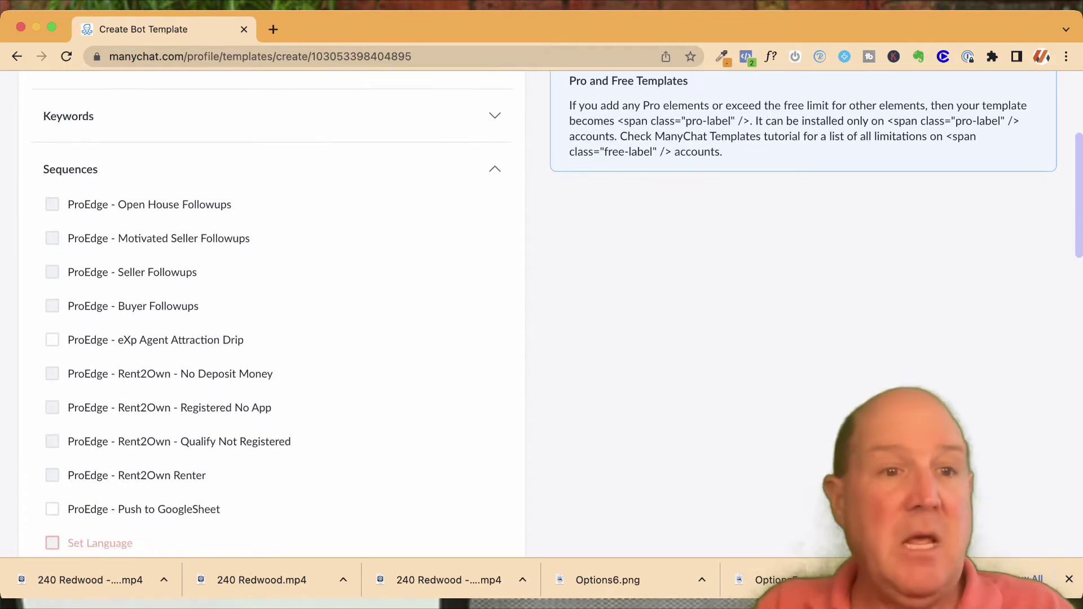
- Collapse Sequences and expand the ProEdge Digital Business Card and Mortgage ChatBot flow folders
{"action": "left_click", "coordinate": [495, 170]}
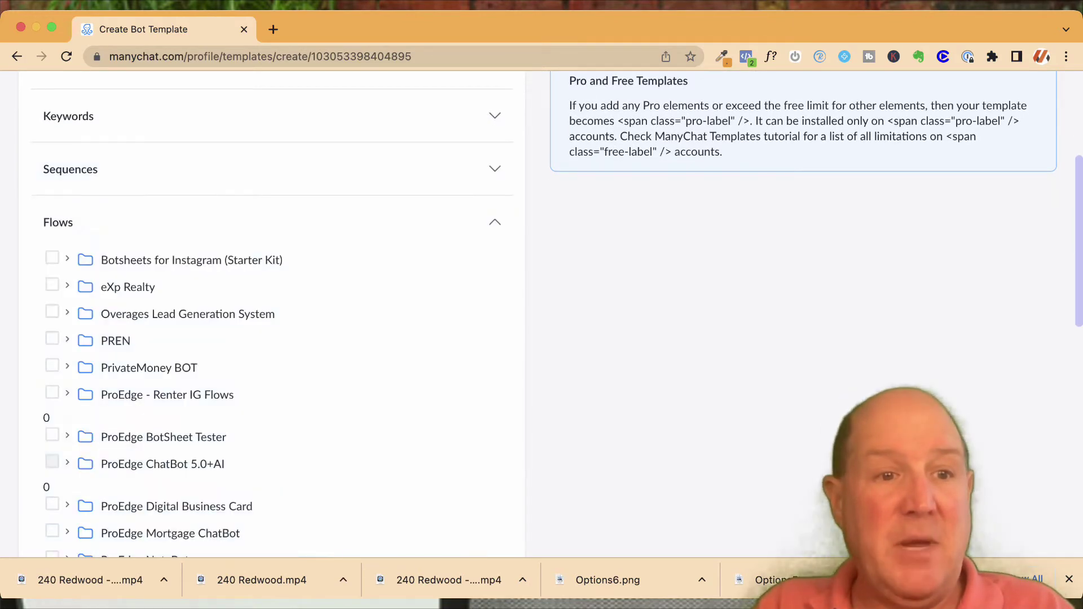
{"action": "scroll", "coordinate": [270, 316], "scroll_direction": "down", "scroll_amount": 10}
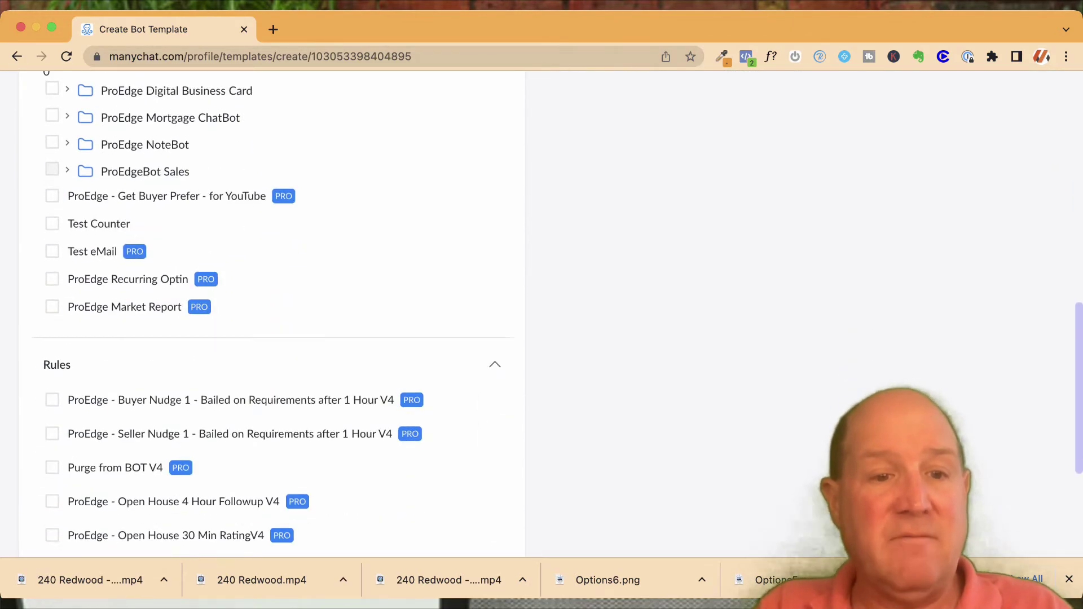
{"action": "scroll", "coordinate": [271, 316], "scroll_direction": "up", "scroll_amount": 10}
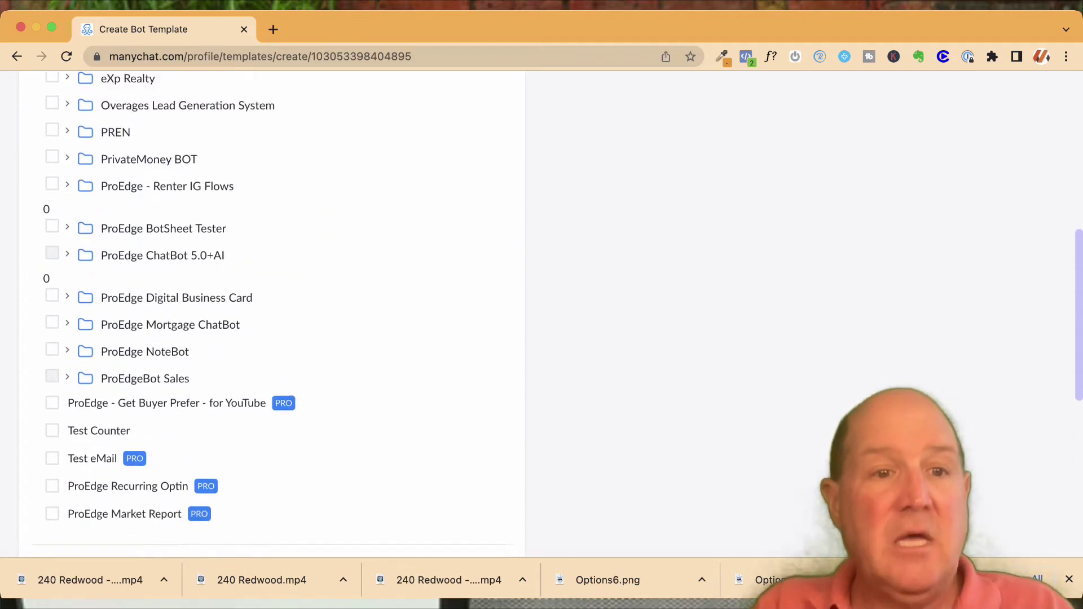
{"action": "scroll", "coordinate": [169, 428], "scroll_direction": "up", "scroll_amount": 1}
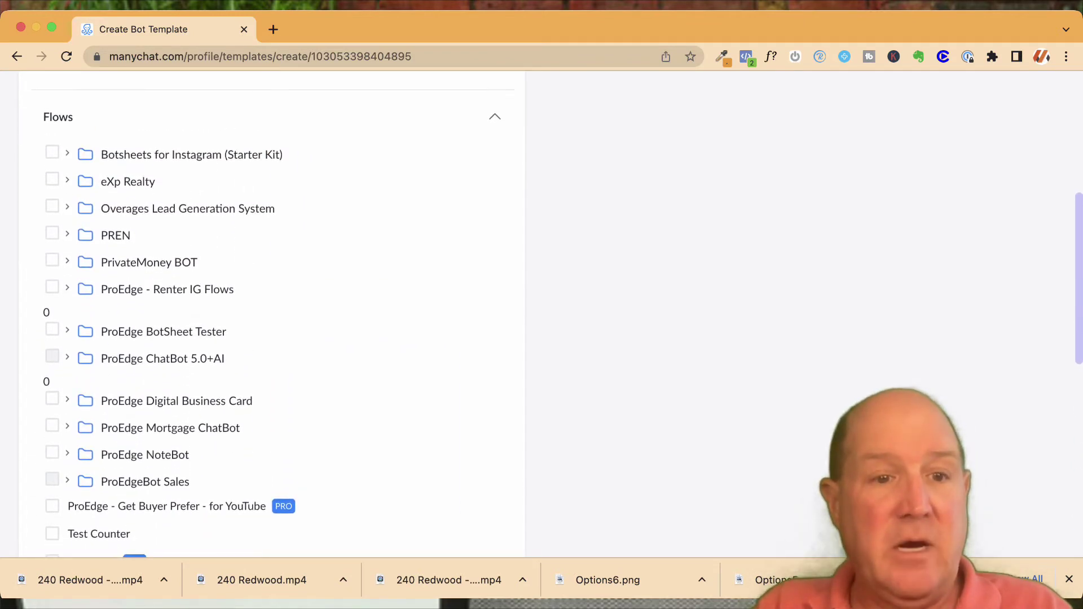
{"action": "left_click", "coordinate": [67, 399]}
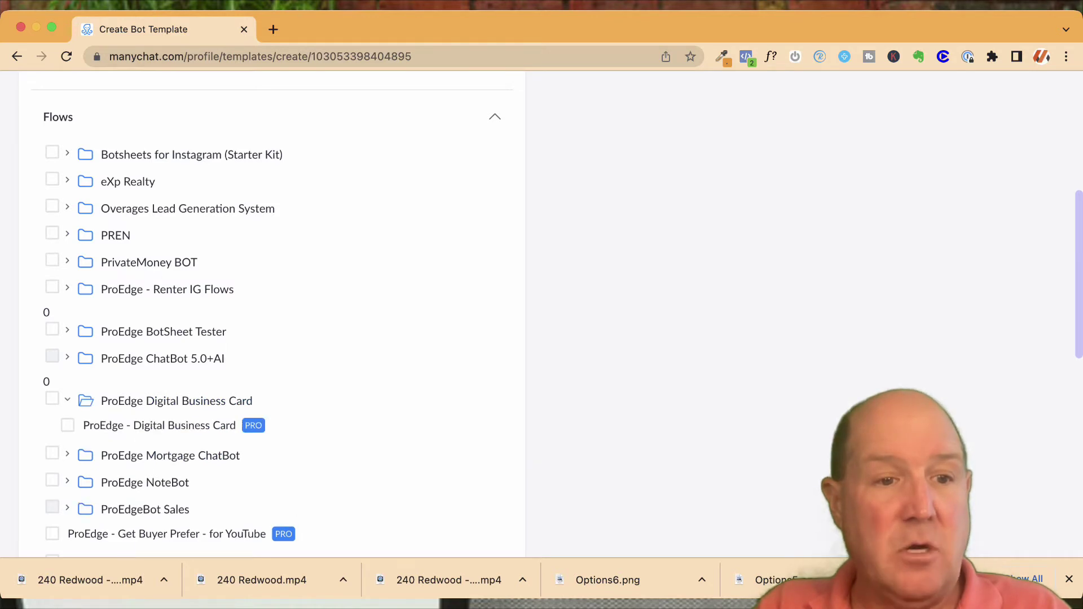
{"action": "left_click", "coordinate": [52, 399]}
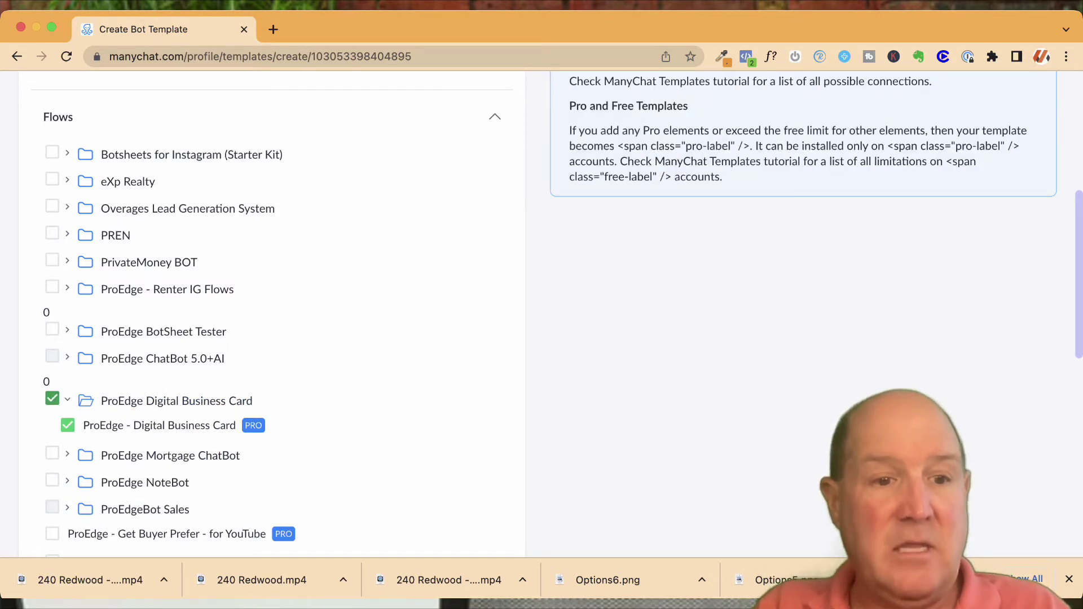
{"action": "left_click", "coordinate": [52, 399]}
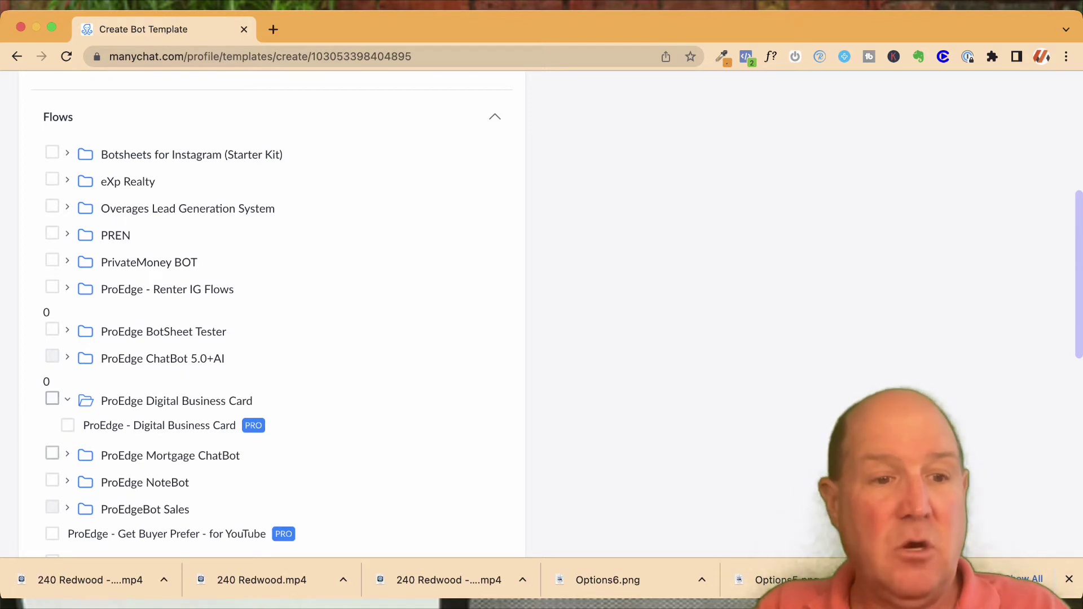
{"action": "left_click", "coordinate": [67, 454]}
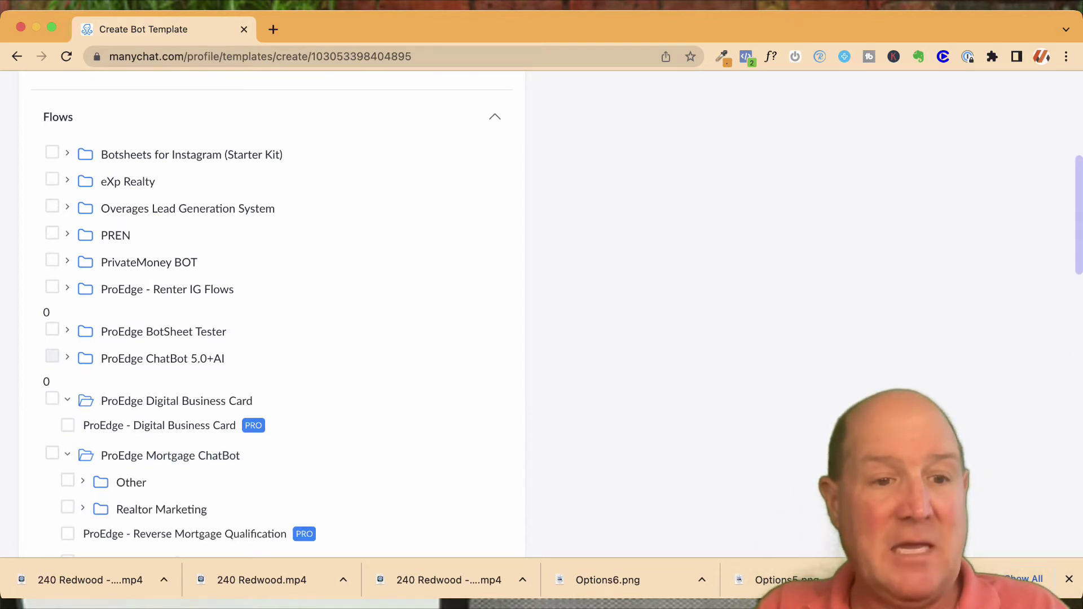
{"action": "left_click", "coordinate": [52, 453]}
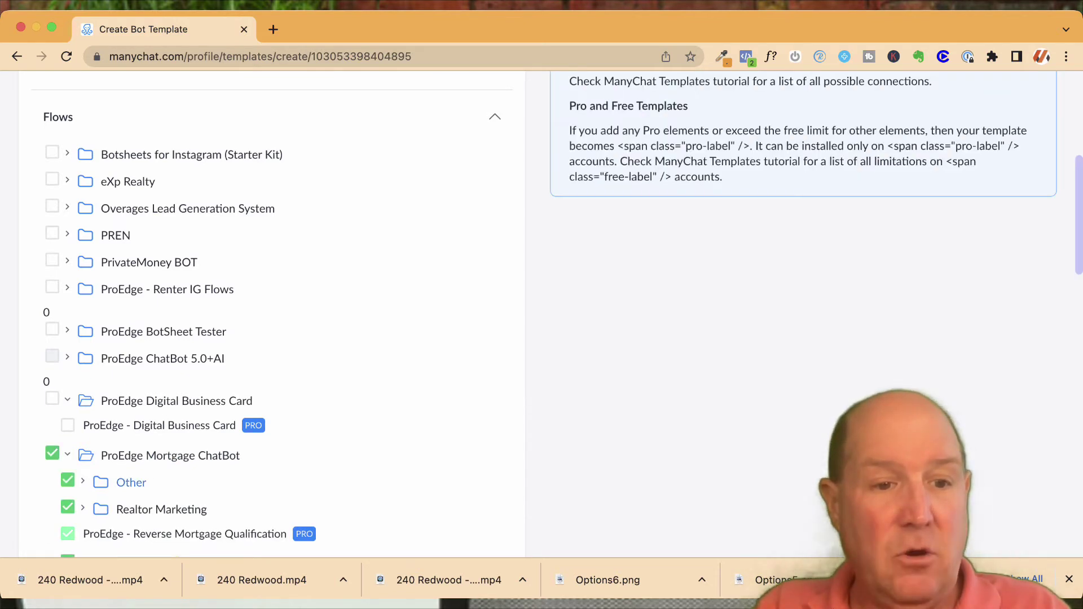
- Keep only ProEdge - Digital Business Card selected and expand the preview's '1 Flows' list
{"action": "scroll", "coordinate": [135, 483], "scroll_direction": "down", "scroll_amount": 3}
{"action": "scroll", "coordinate": [271, 314], "scroll_direction": "up", "scroll_amount": 1}
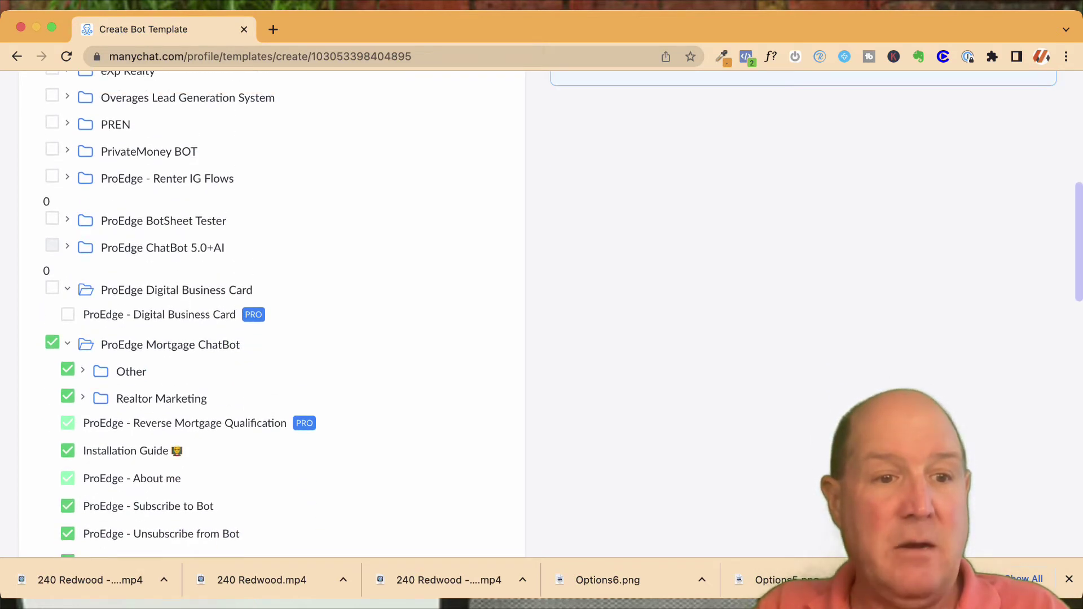
{"action": "left_click", "coordinate": [52, 343]}
{"action": "left_click", "coordinate": [51, 288]}
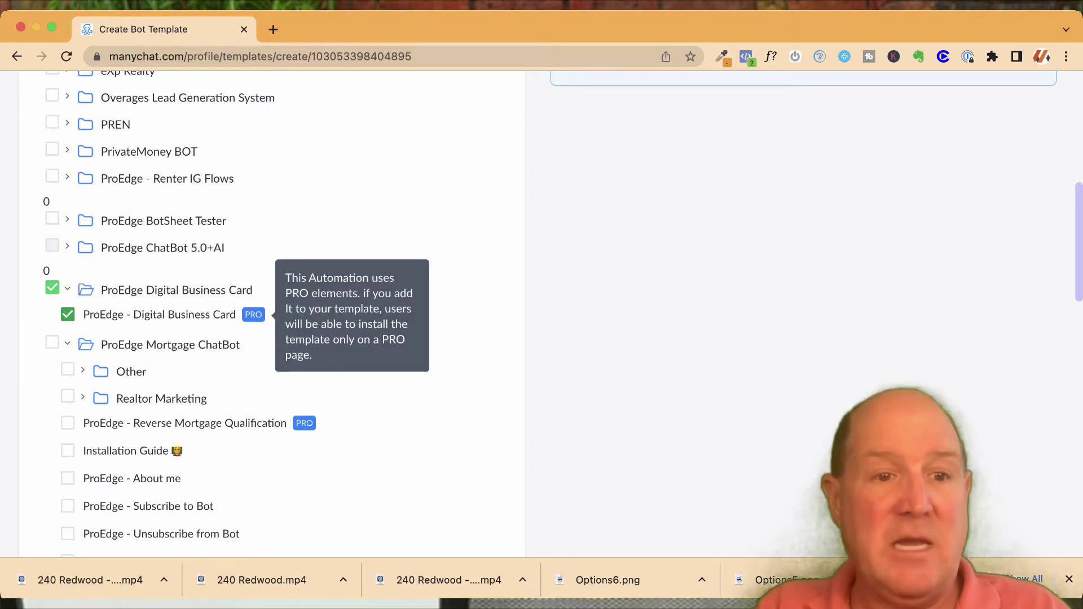
{"action": "scroll", "coordinate": [271, 313], "scroll_direction": "up", "scroll_amount": 10}
{"action": "scroll", "coordinate": [271, 313], "scroll_direction": "down", "scroll_amount": 1}
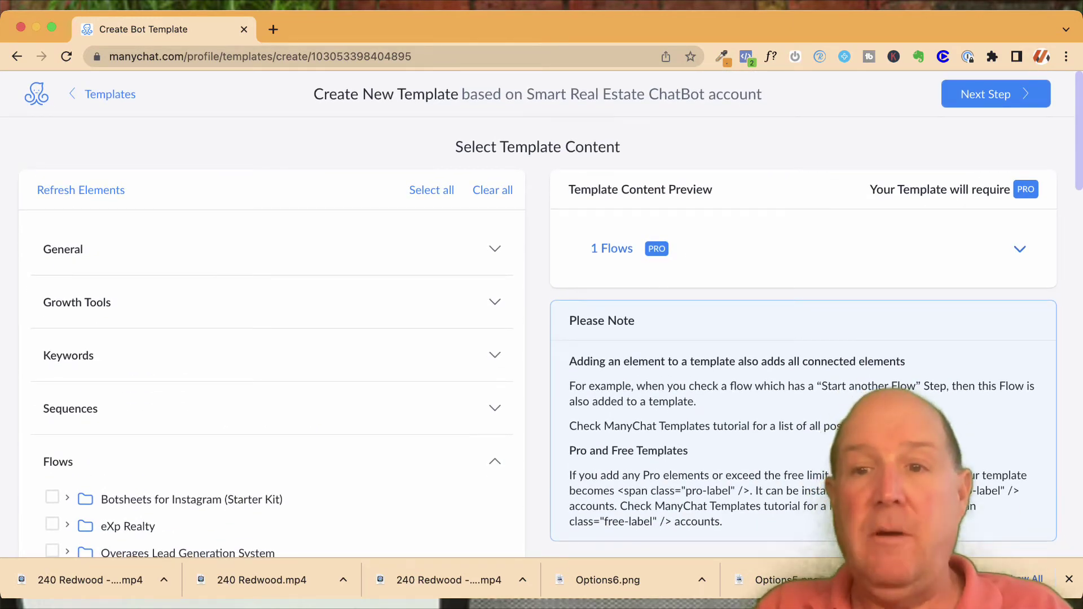
{"action": "left_click", "coordinate": [1020, 249]}
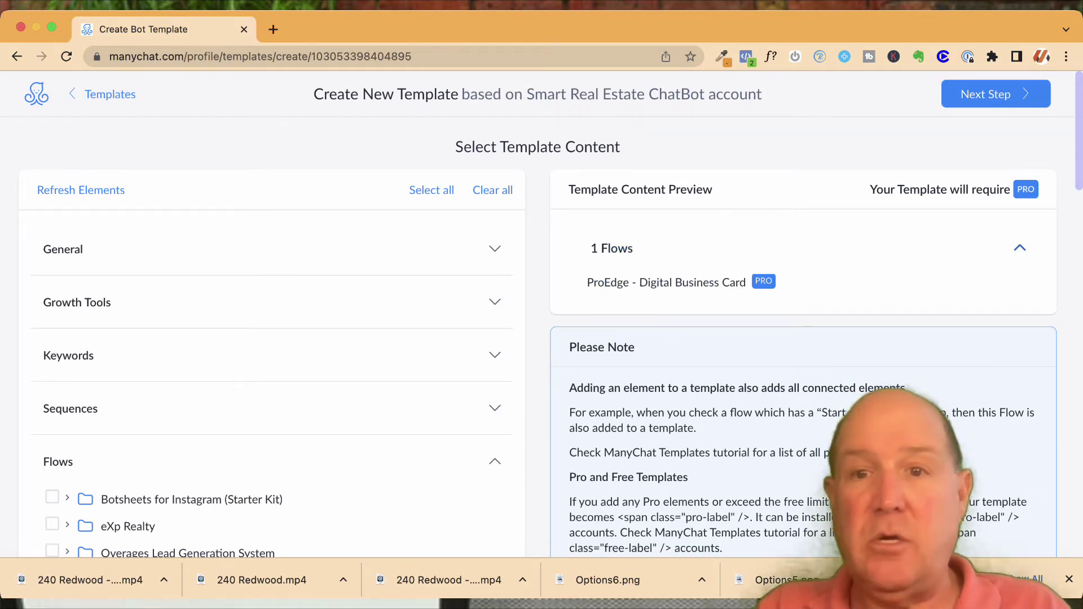
- On the Set Up Bot Fields step, make Your Area of Coverage a Bot Field
{"action": "left_click", "coordinate": [986, 94]}
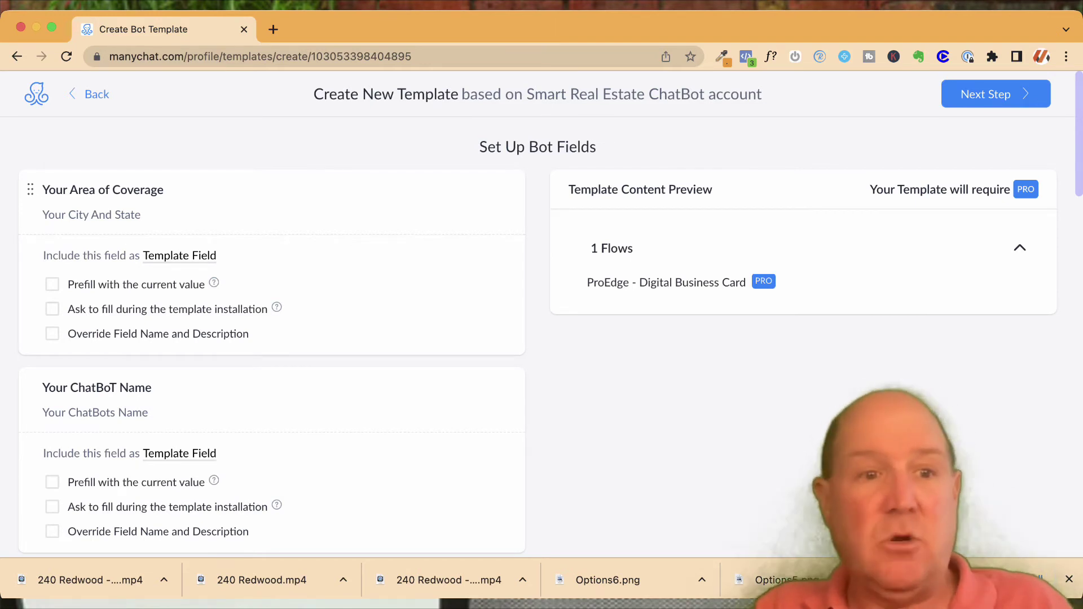
{"action": "left_click", "coordinate": [179, 255]}
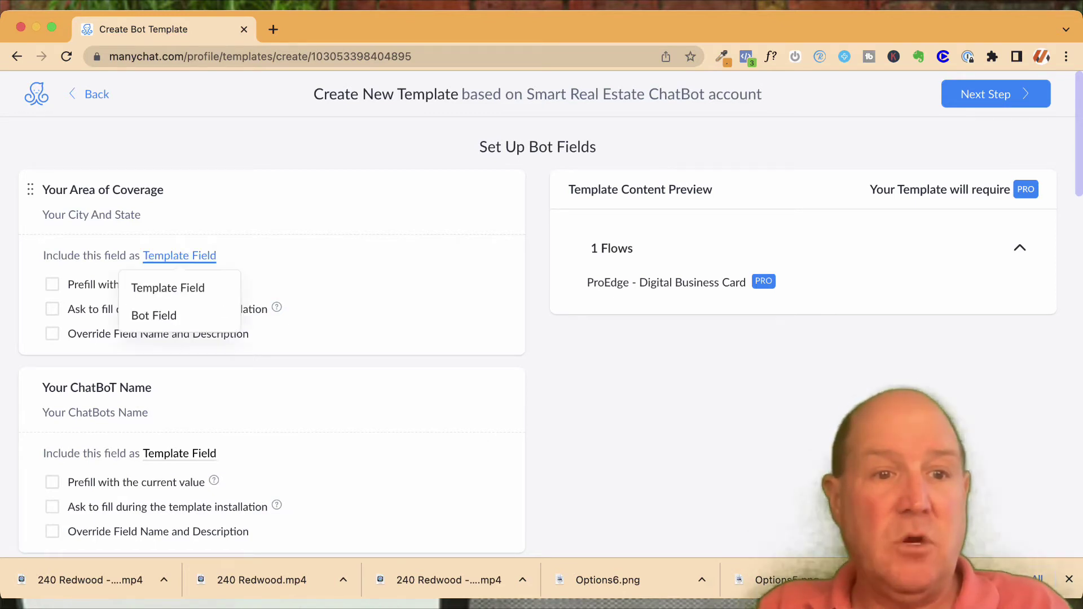
{"action": "left_click", "coordinate": [153, 314]}
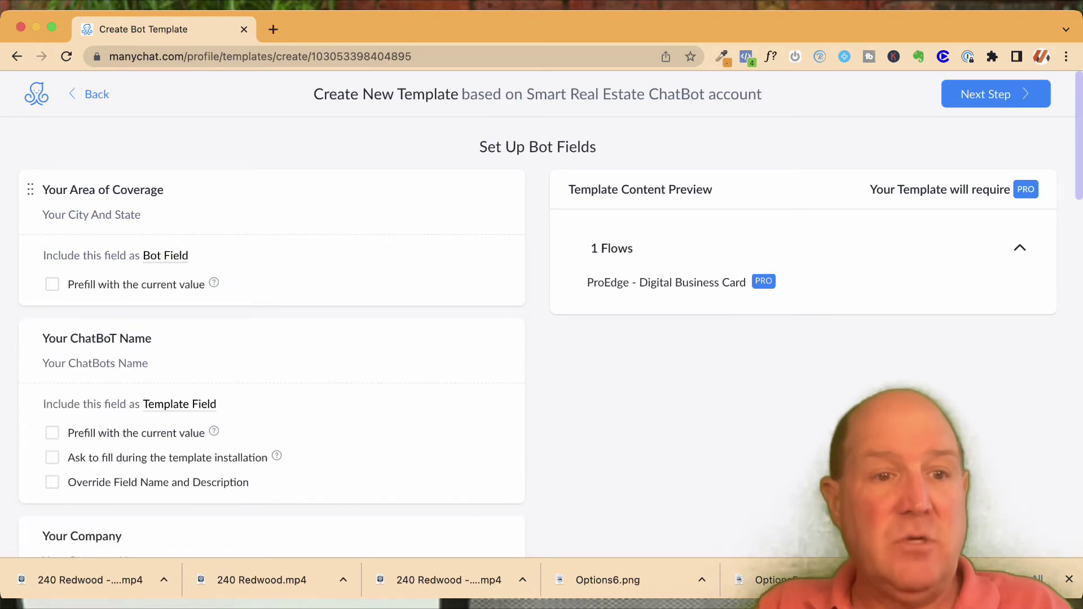
{"action": "left_click", "coordinate": [52, 284]}
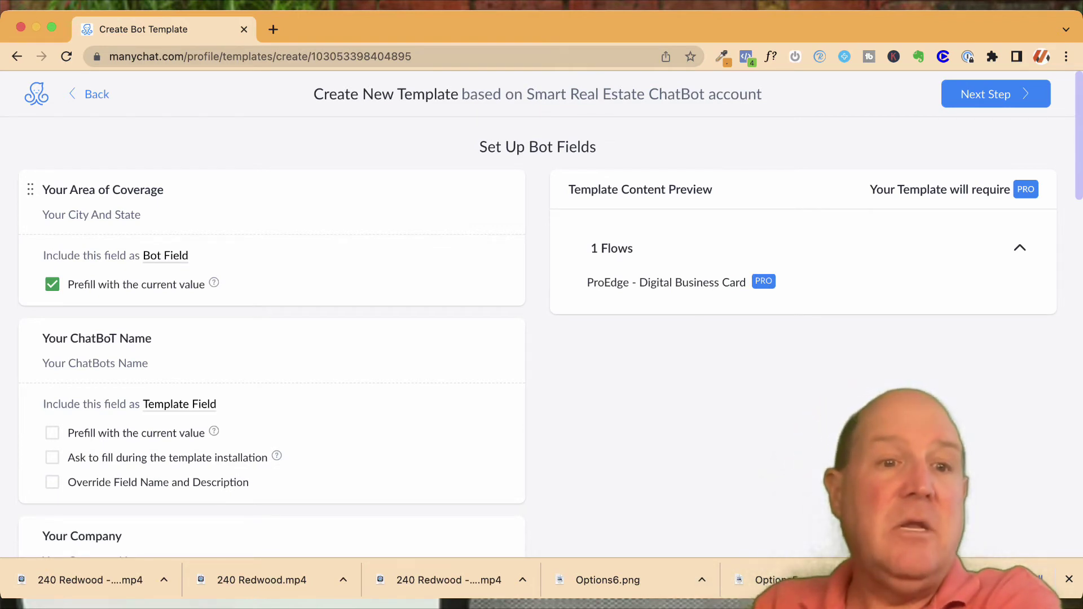
{"action": "left_click", "coordinate": [52, 285]}
{"action": "left_click", "coordinate": [52, 284]}
{"action": "left_click", "coordinate": [52, 284]}
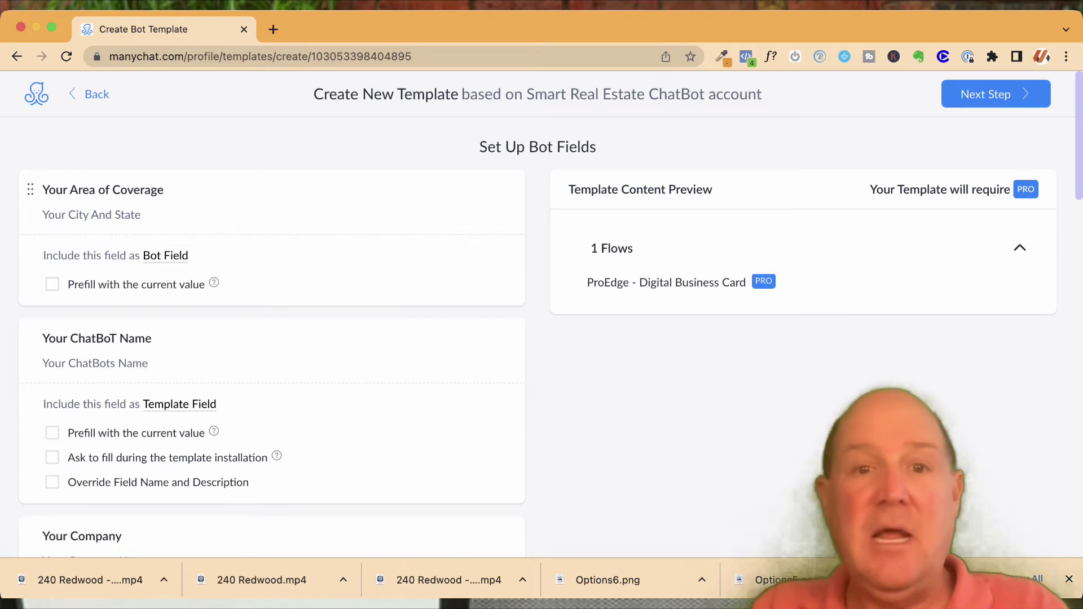
{"action": "scroll", "coordinate": [551, 311], "scroll_direction": "down", "scroll_amount": 2}
- Make ChatBoT Name, Your Company and Your eMail Bot Fields
{"action": "left_click", "coordinate": [180, 368]}
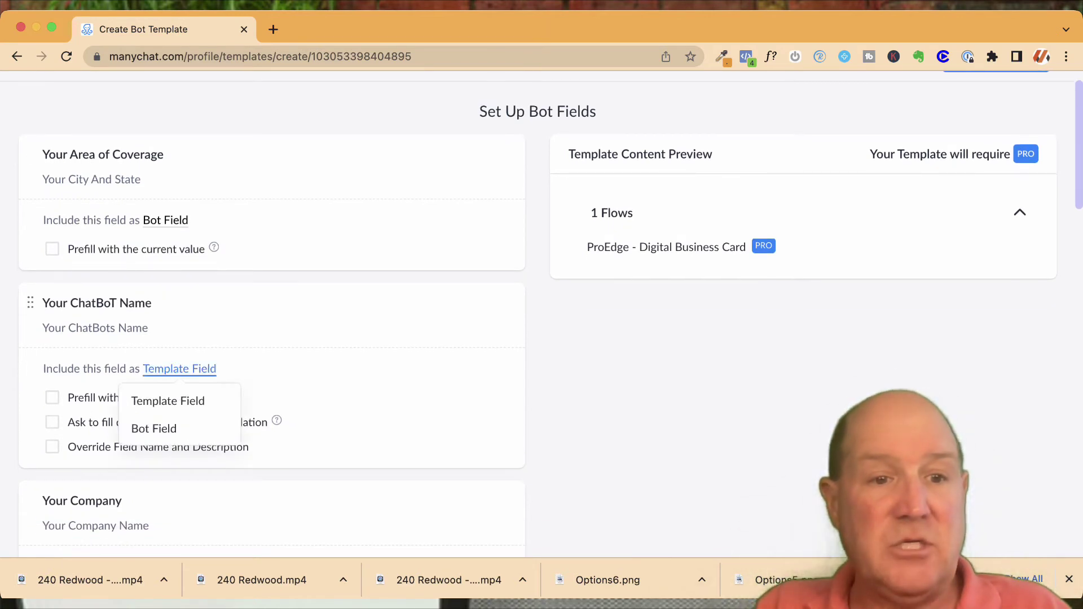
{"action": "left_click", "coordinate": [152, 428]}
{"action": "scroll", "coordinate": [152, 428], "scroll_direction": "down", "scroll_amount": 1}
{"action": "scroll", "coordinate": [270, 310], "scroll_direction": "down", "scroll_amount": 5}
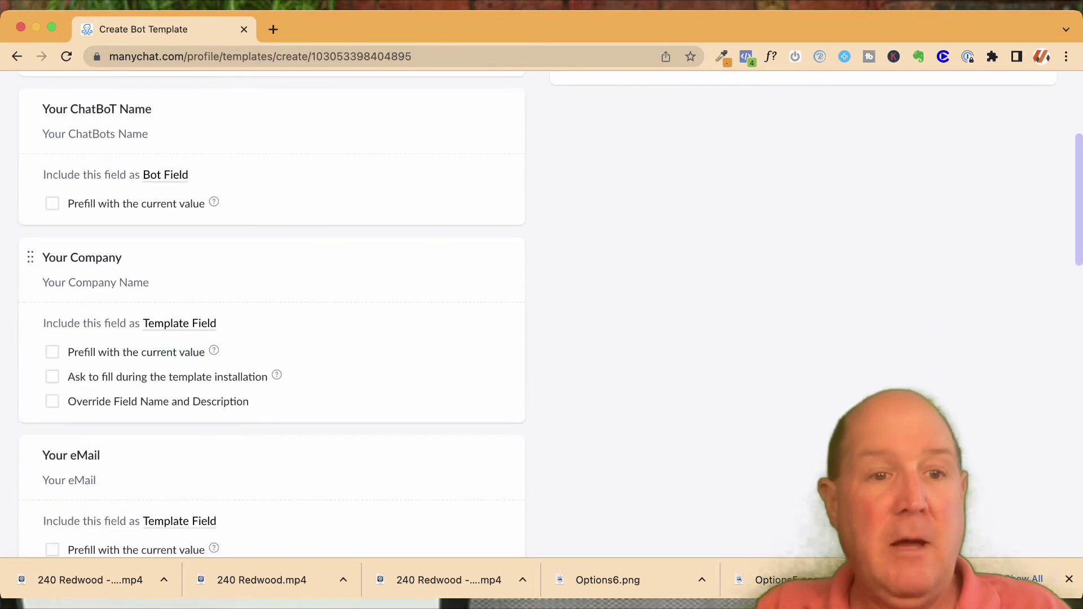
{"action": "left_click", "coordinate": [179, 323]}
{"action": "left_click", "coordinate": [153, 382]}
{"action": "scroll", "coordinate": [271, 310], "scroll_direction": "down", "scroll_amount": 5}
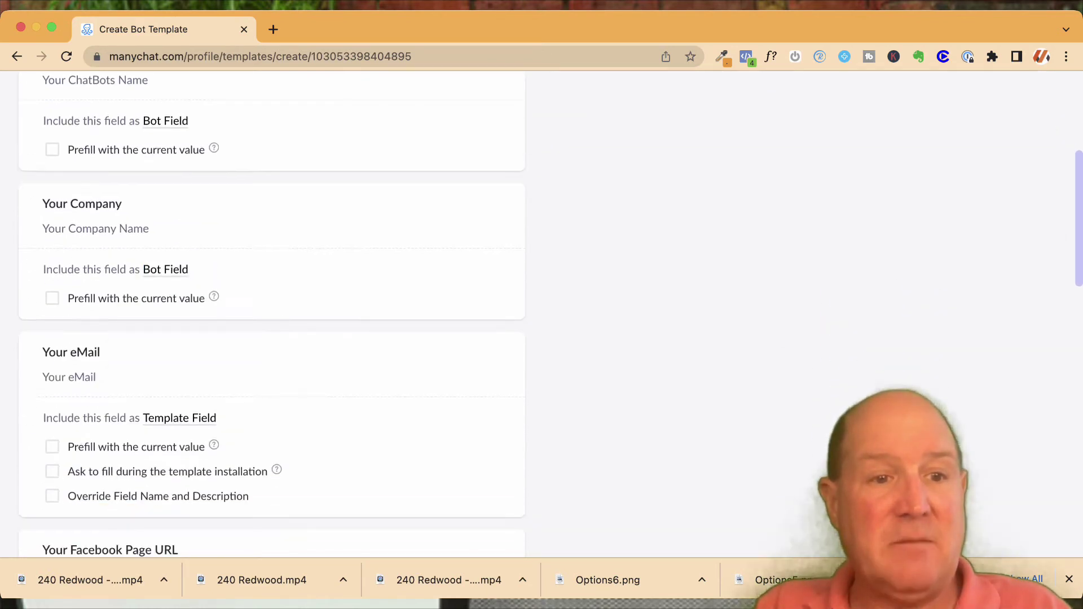
{"action": "left_click", "coordinate": [180, 309]}
{"action": "left_click", "coordinate": [152, 368]}
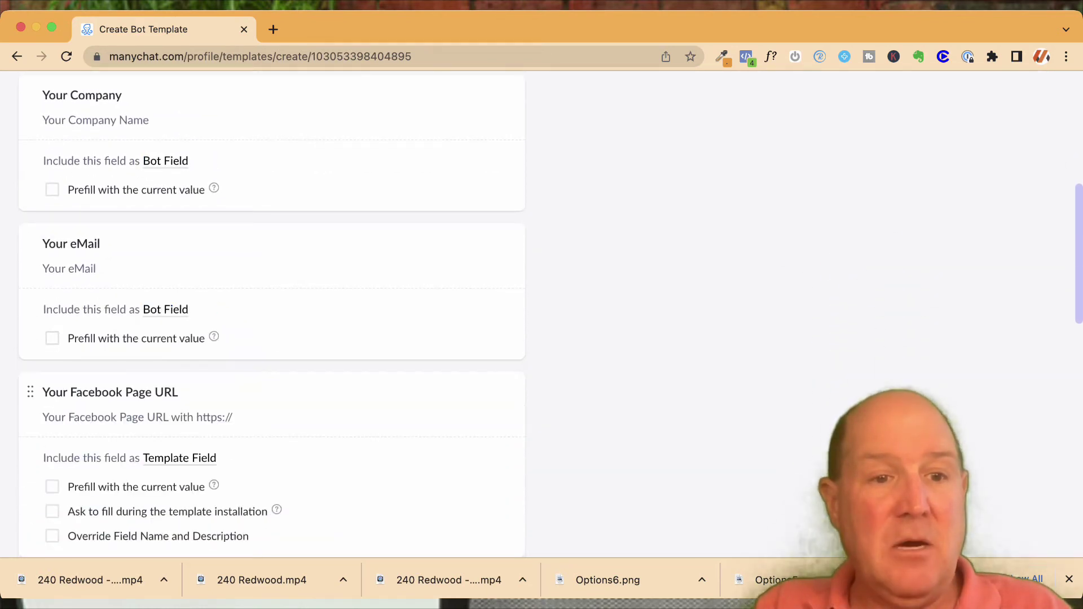
{"action": "scroll", "coordinate": [271, 311], "scroll_direction": "down", "scroll_amount": 5}
- Make Your Facebook Page URL, Your First Name and Your Full Name Bot Fields
{"action": "left_click", "coordinate": [180, 256]}
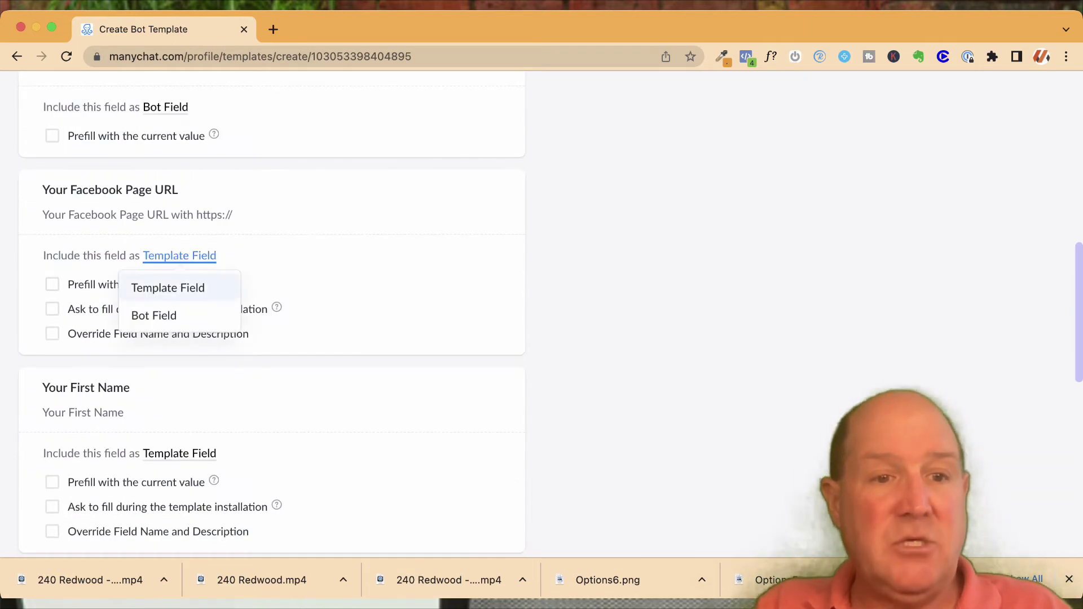
{"action": "left_click", "coordinate": [154, 316]}
{"action": "left_click", "coordinate": [179, 404]}
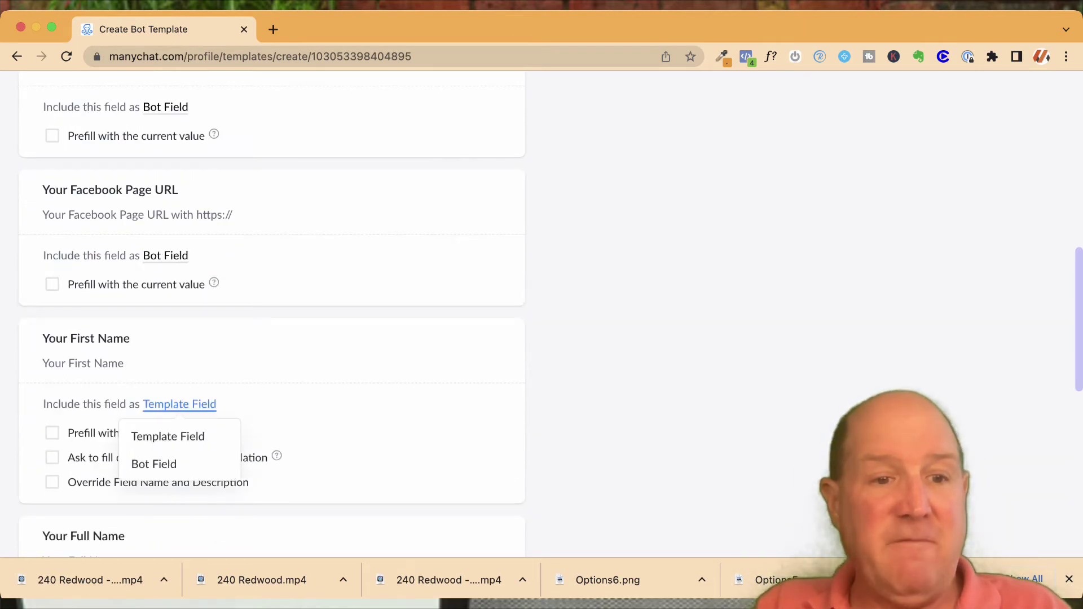
{"action": "left_click", "coordinate": [153, 461]}
{"action": "scroll", "coordinate": [217, 431], "scroll_direction": "down", "scroll_amount": 4}
{"action": "scroll", "coordinate": [214, 389], "scroll_direction": "down", "scroll_amount": 2}
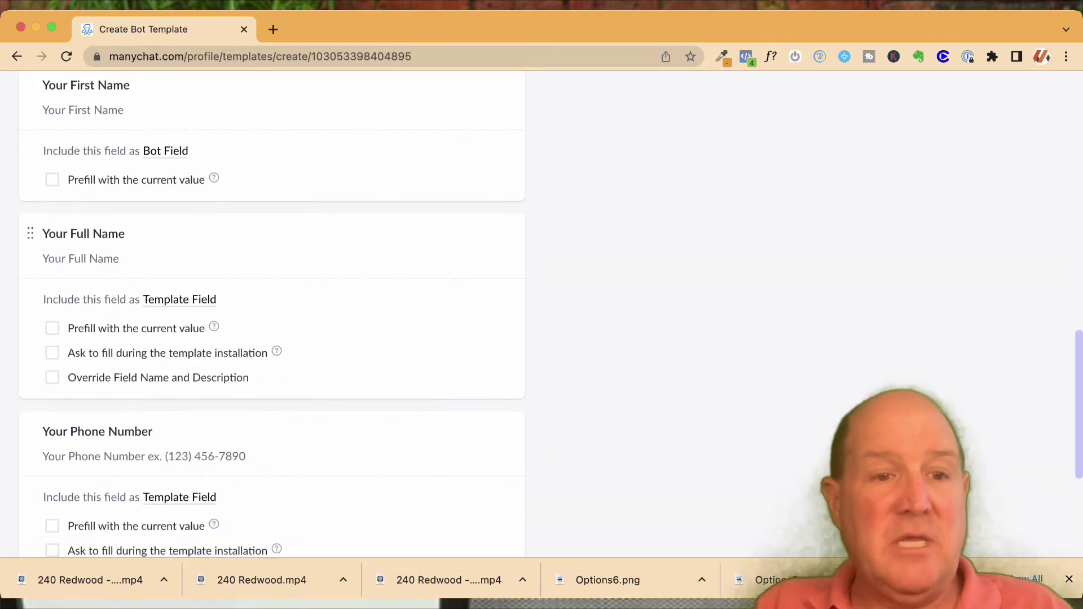
{"action": "left_click", "coordinate": [180, 283]}
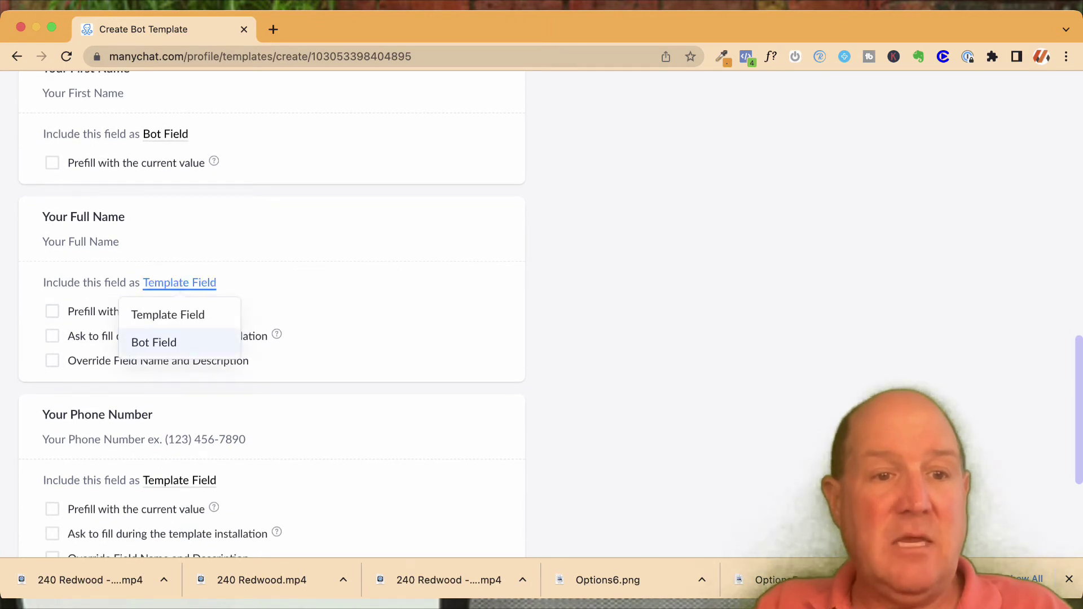
{"action": "left_click", "coordinate": [153, 343]}
- Make Your Phone Number and Your Website URL Bot Fields, then return to the top
{"action": "scroll", "coordinate": [154, 342], "scroll_direction": "down", "scroll_amount": 3}
{"action": "left_click", "coordinate": [179, 354]}
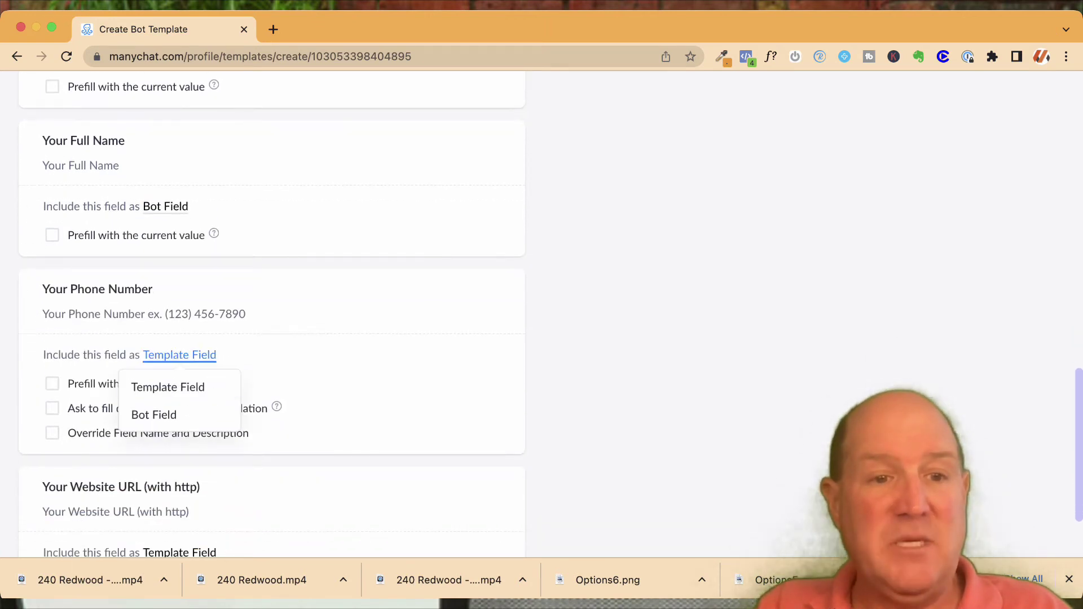
{"action": "left_click", "coordinate": [152, 413]}
{"action": "scroll", "coordinate": [153, 413], "scroll_direction": "down", "scroll_amount": 2}
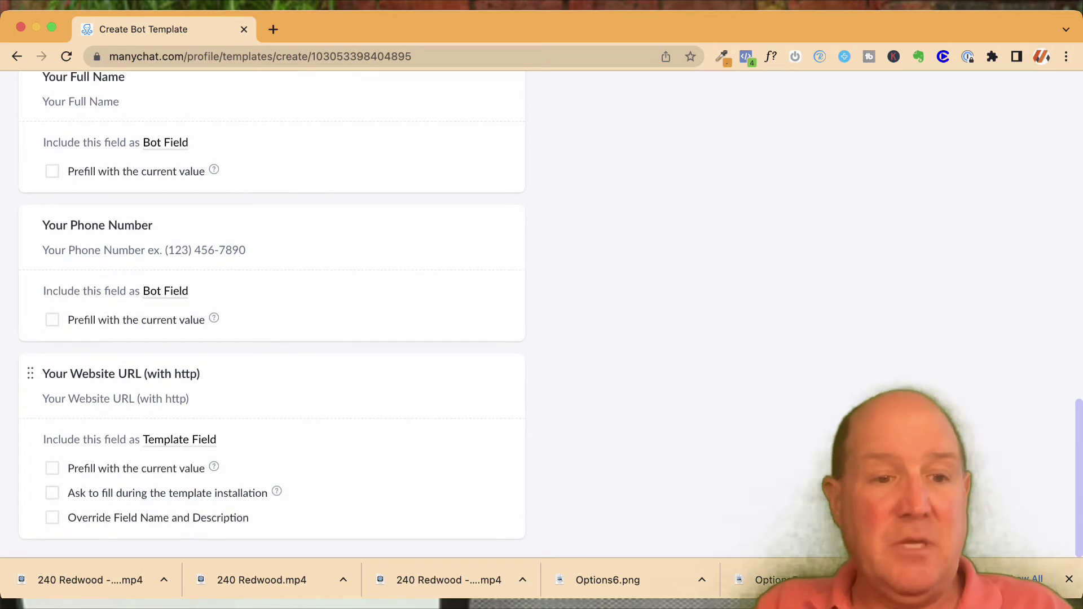
{"action": "left_click", "coordinate": [180, 437]}
{"action": "left_click", "coordinate": [152, 498]}
{"action": "scroll", "coordinate": [271, 313], "scroll_direction": "up", "scroll_amount": 8}
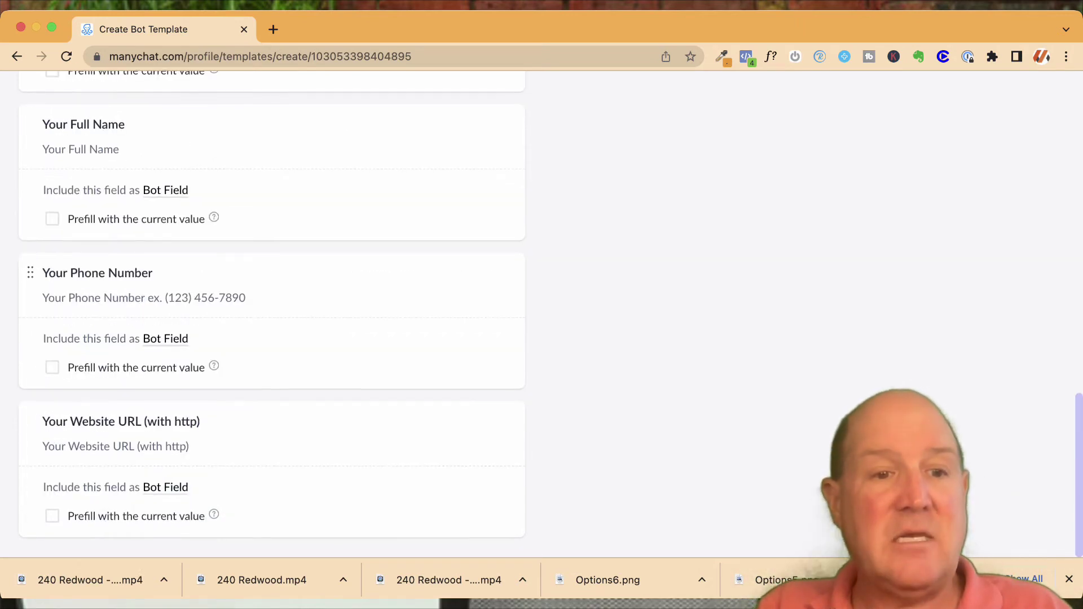
{"action": "scroll", "coordinate": [270, 313], "scroll_direction": "up", "scroll_amount": 9}
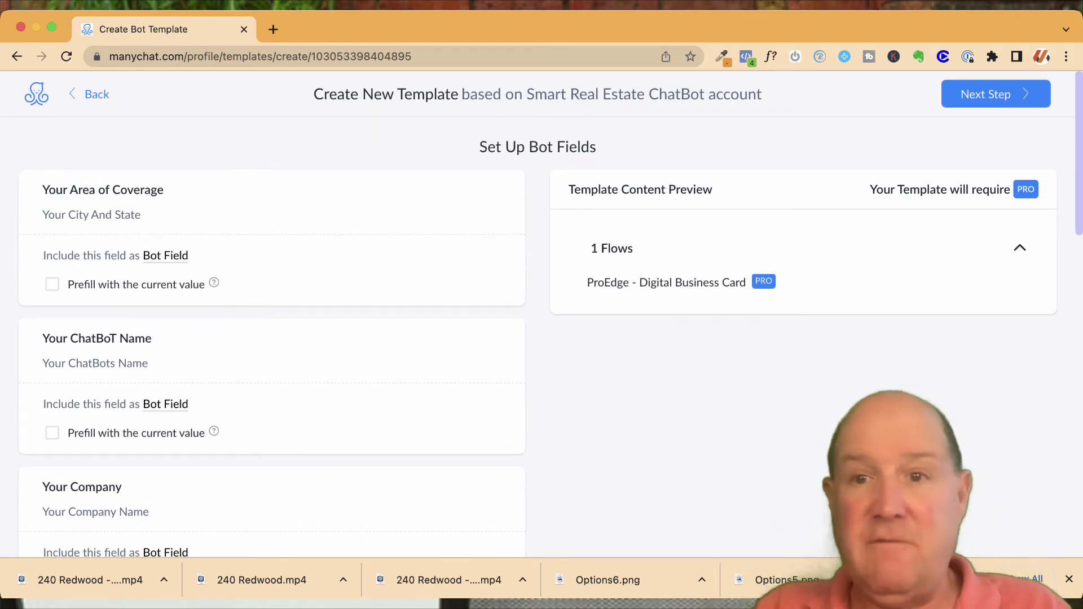
- Name the template 'ProEdge DBC Template' and switch on Protect template
{"action": "left_click", "coordinate": [986, 94]}
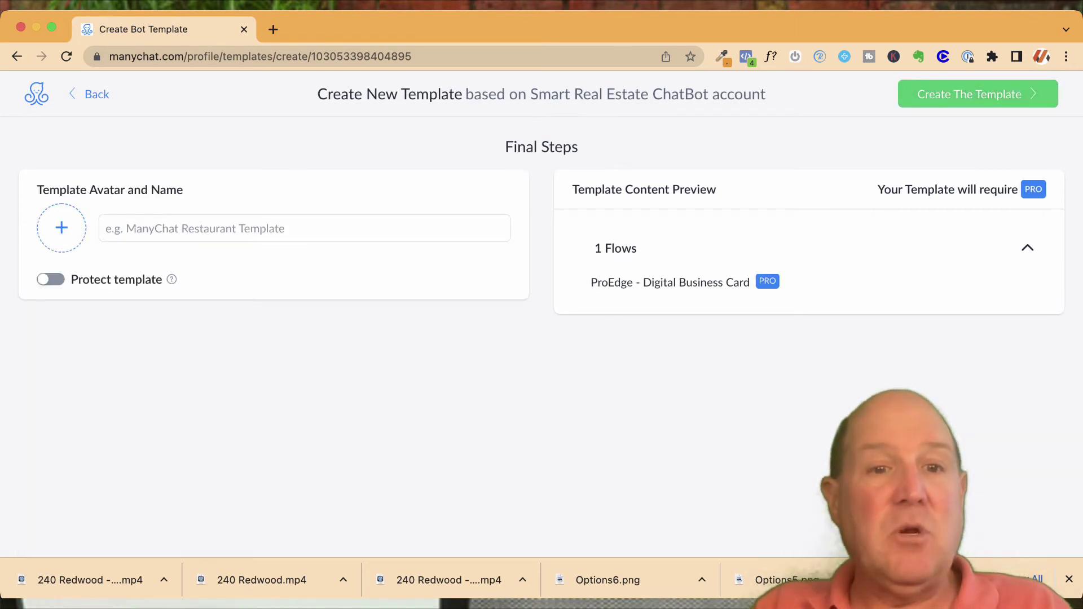
{"action": "type", "text": "ProE"}
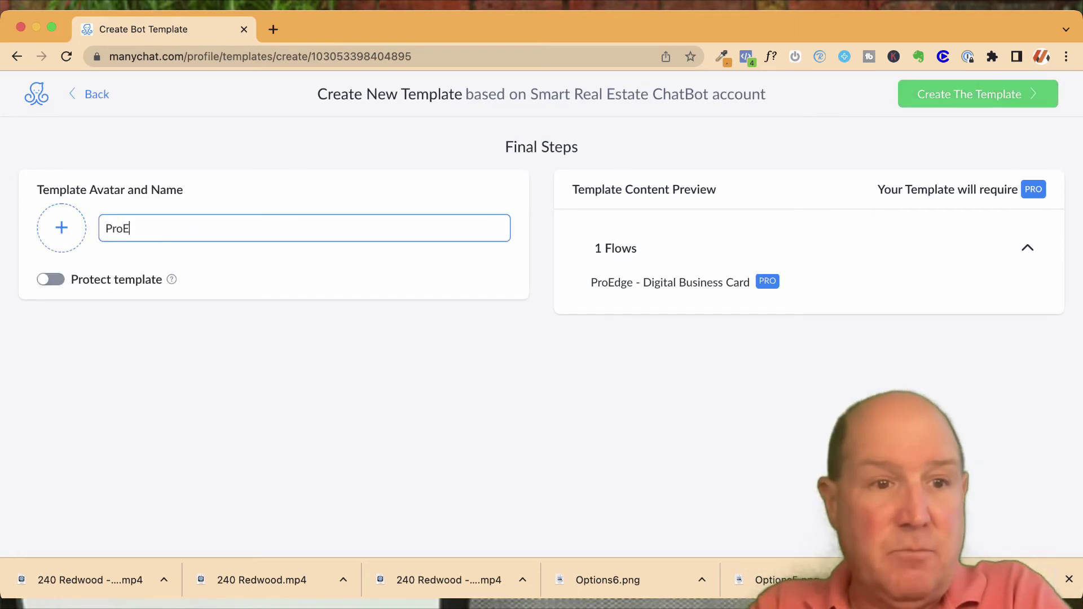
{"action": "type", "text": "dge D"}
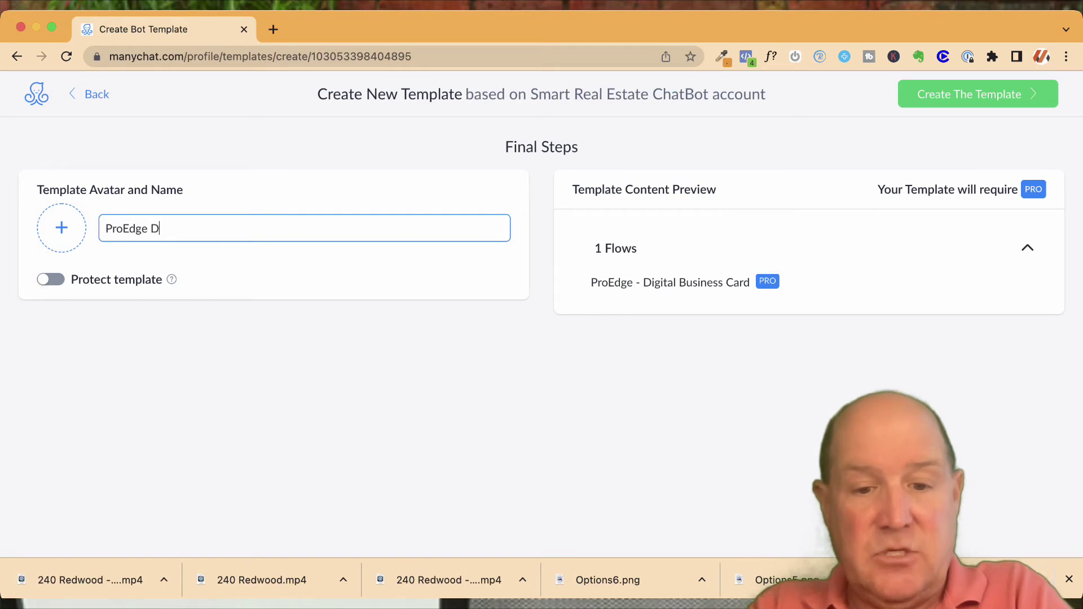
{"action": "type", "text": "BC Template"}
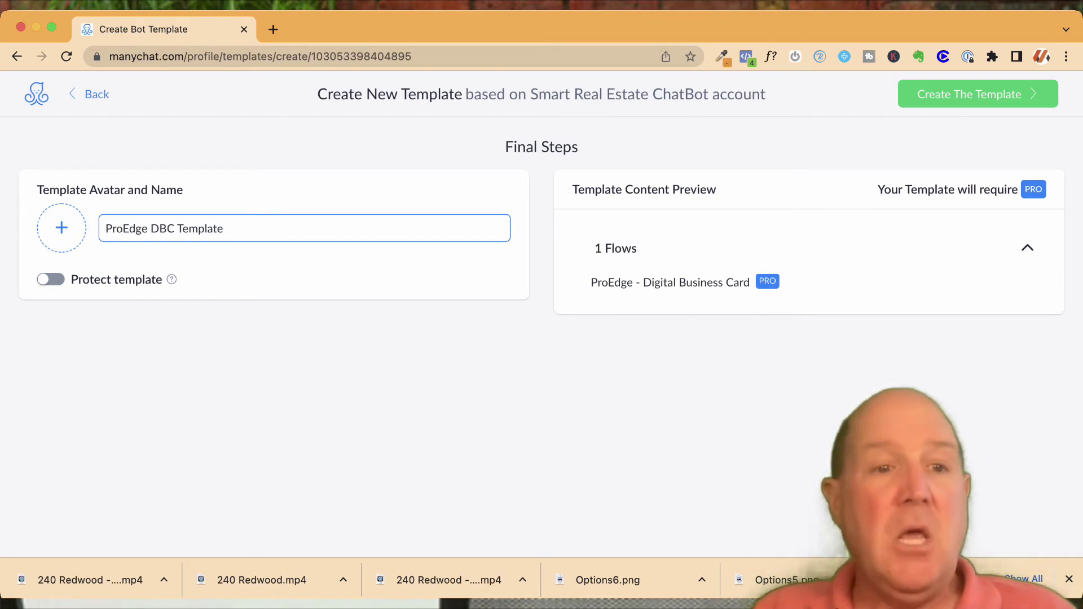
{"action": "left_click", "coordinate": [51, 279]}
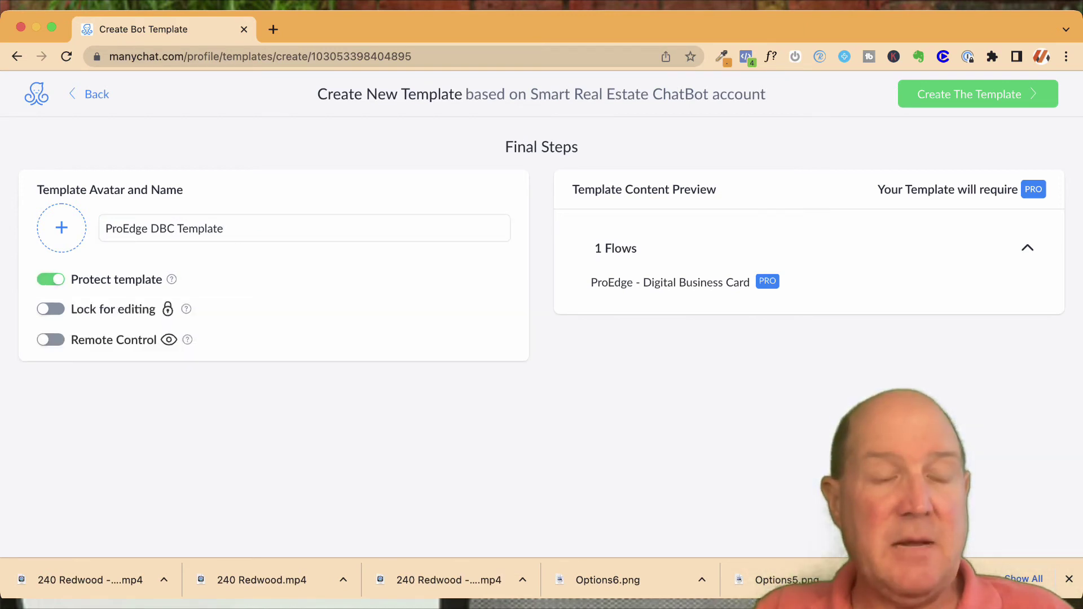
{"action": "mouse_move", "coordinate": [172, 279]}
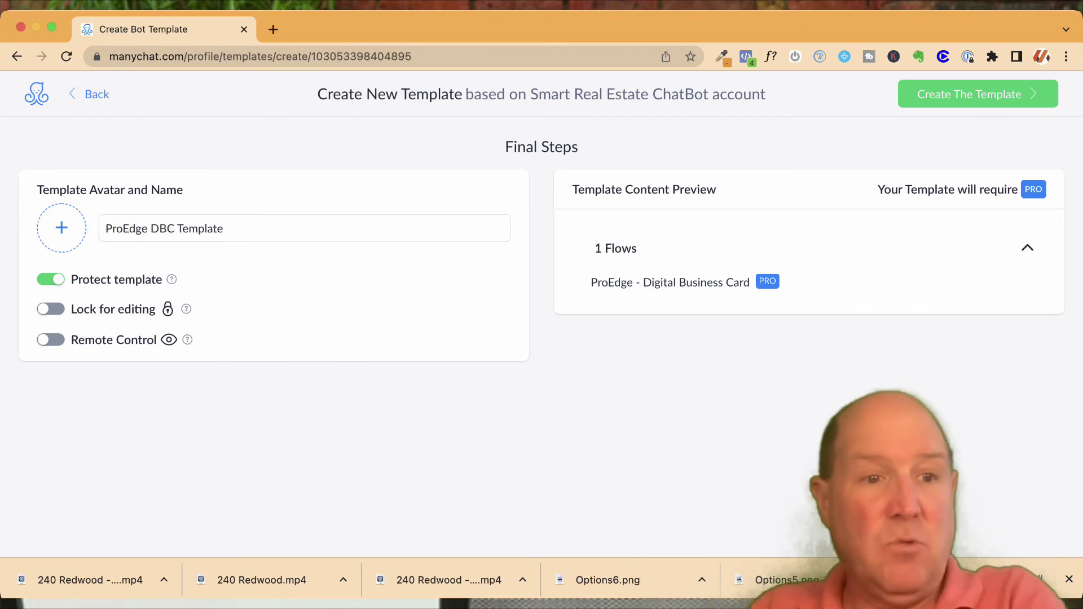
- Try Lock for editing and Remote Control, leaving both switched off
{"action": "left_click", "coordinate": [51, 309]}
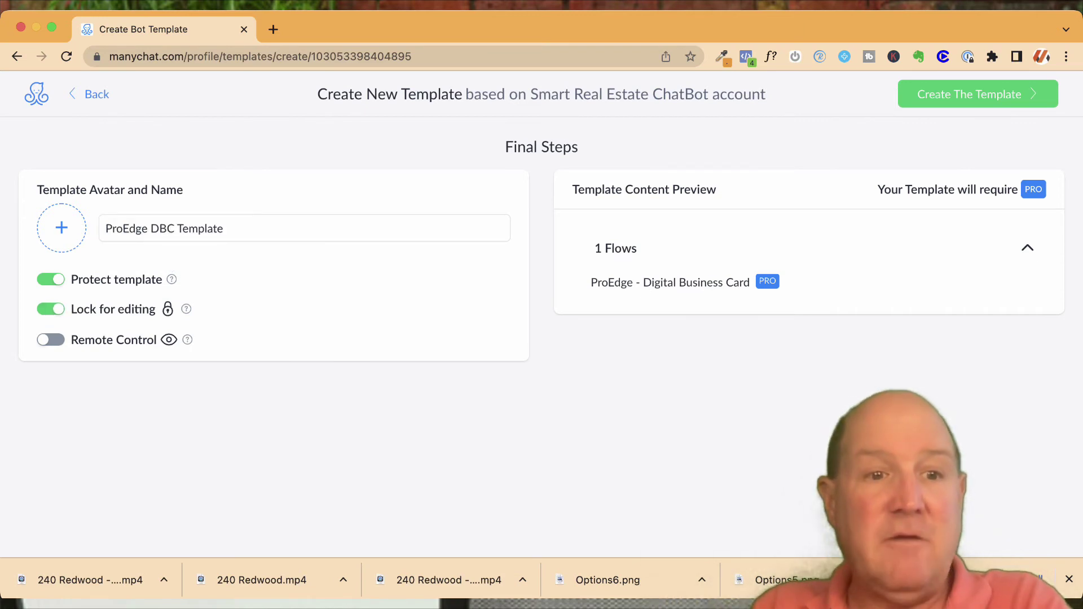
{"action": "left_click", "coordinate": [51, 309]}
{"action": "left_click", "coordinate": [51, 339]}
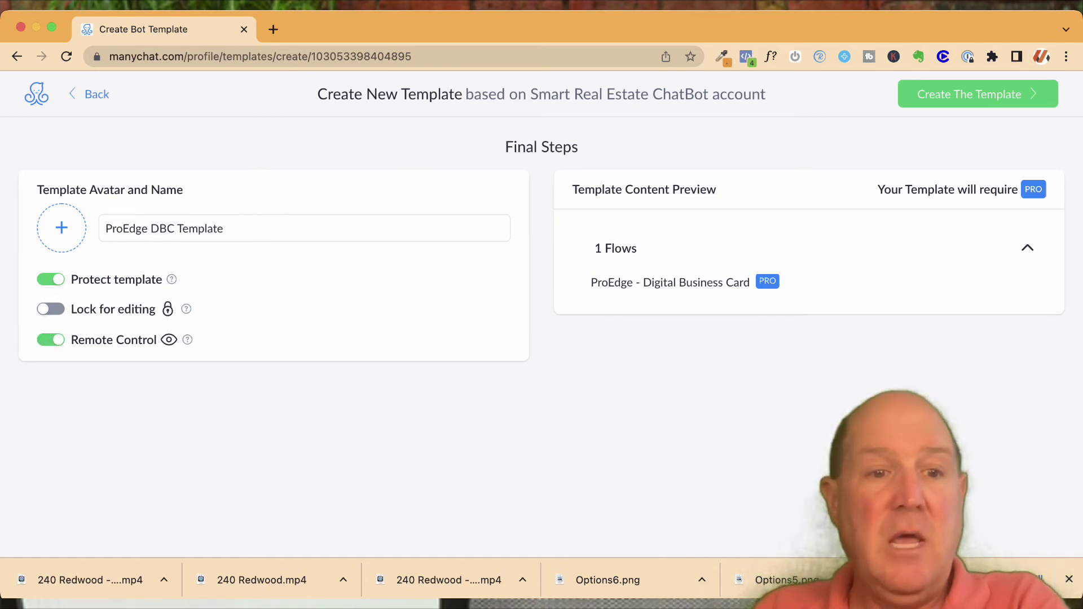
{"action": "mouse_move", "coordinate": [188, 339]}
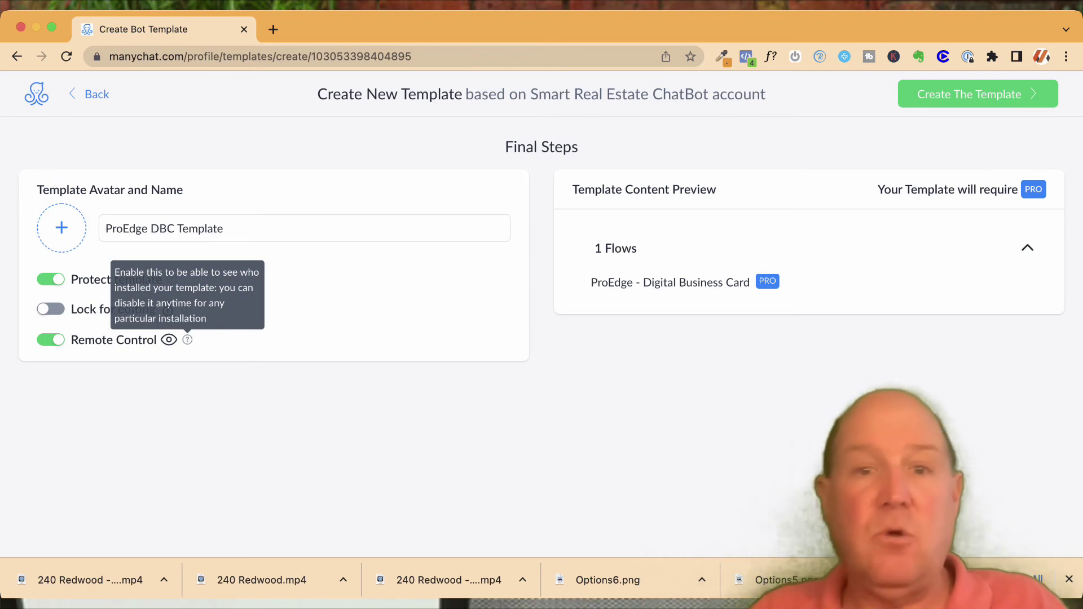
{"action": "left_click", "coordinate": [51, 340]}
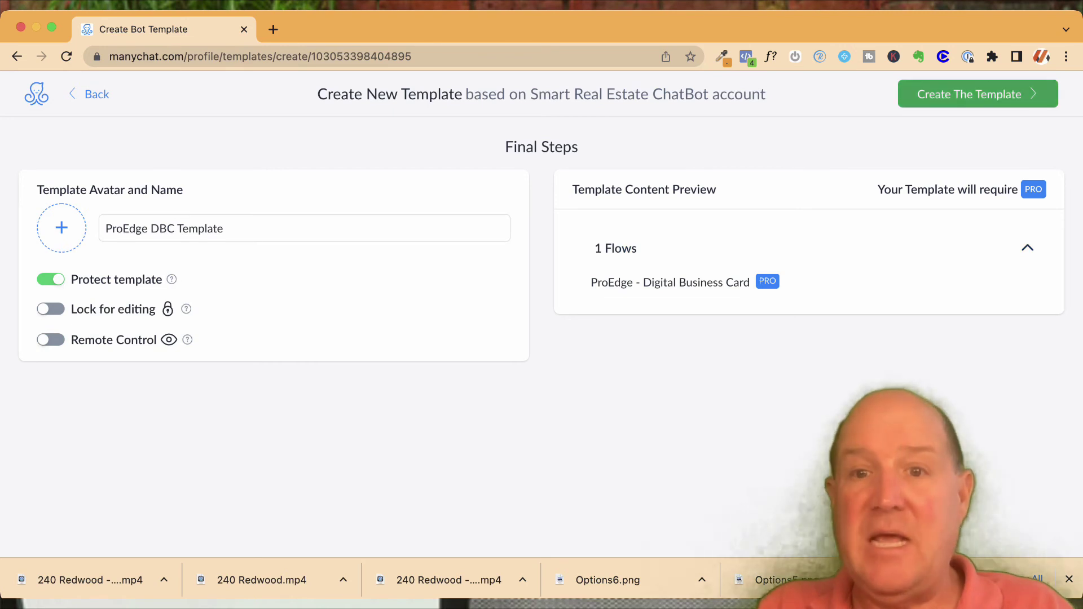
- Create the template, copy its permanent share link, and open a new browser tab
{"action": "left_click", "coordinate": [978, 94]}
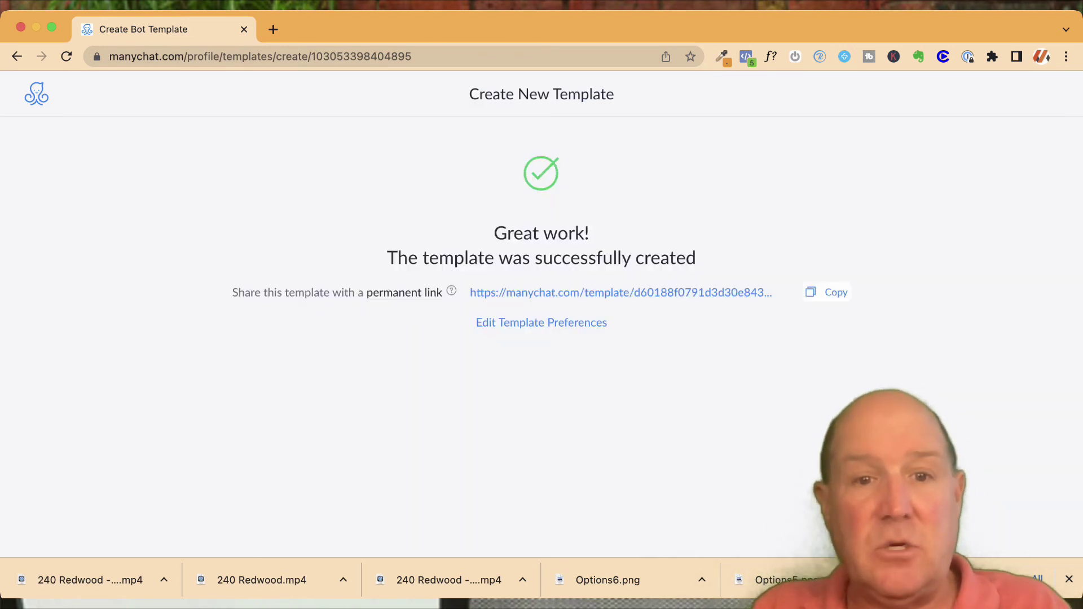
{"action": "left_click", "coordinate": [827, 292]}
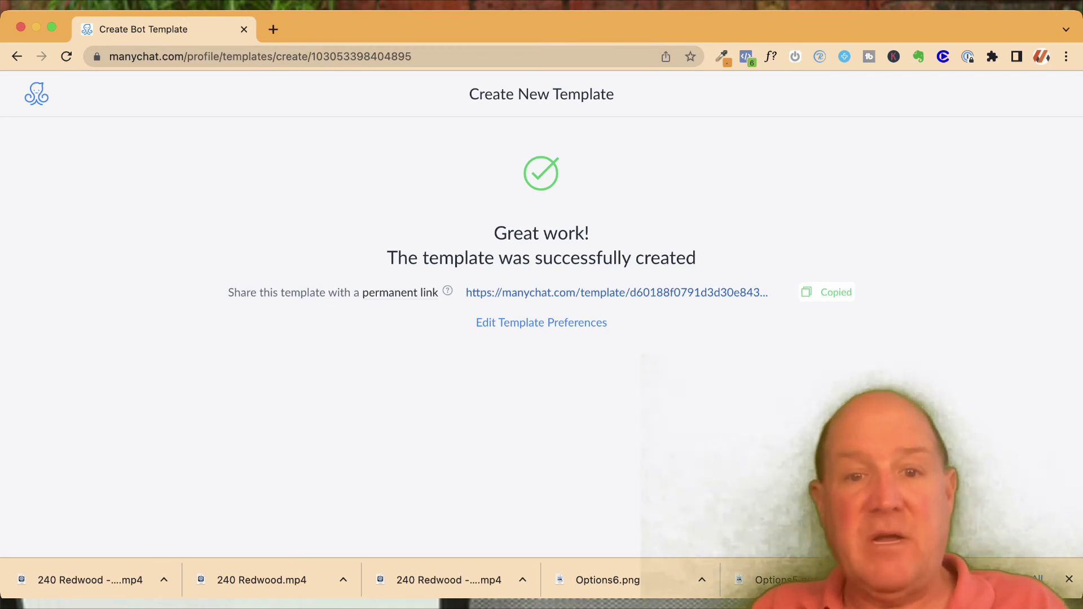
{"action": "key", "text": "super+t"}
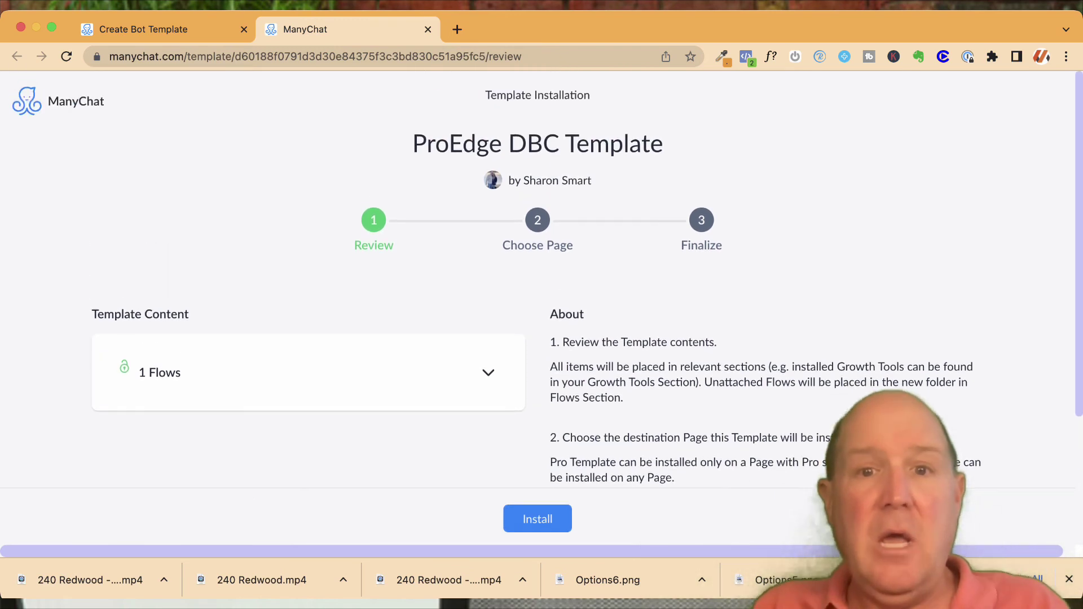
- Scroll through the ProEdge DBC Template installation review page listing 1 Flows
{"action": "scroll", "coordinate": [542, 277], "scroll_direction": "down", "scroll_amount": 3}
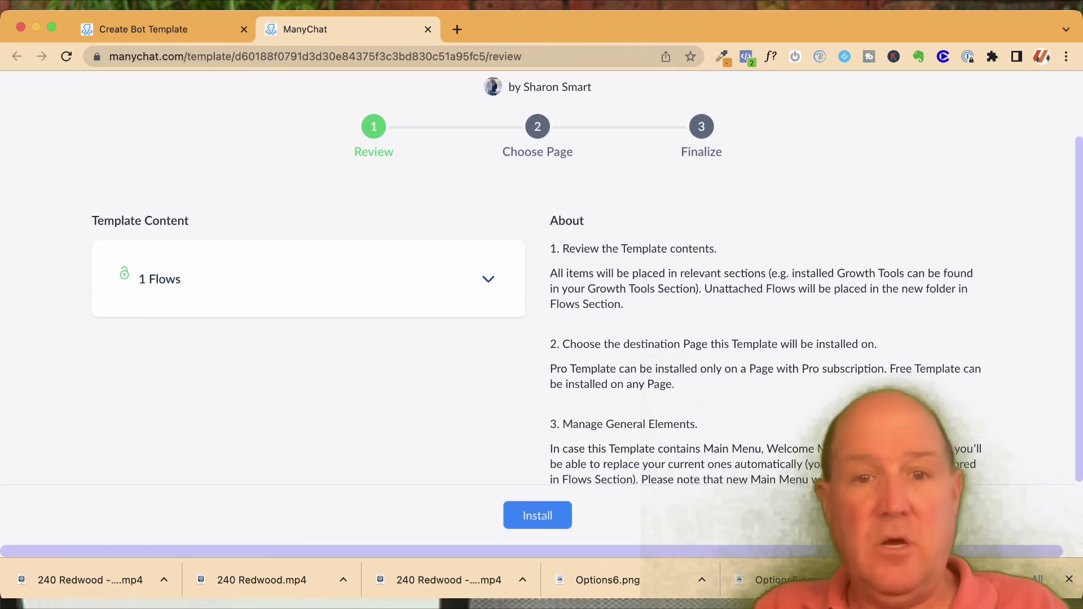
{"action": "scroll", "coordinate": [541, 277], "scroll_direction": "down", "scroll_amount": 3}
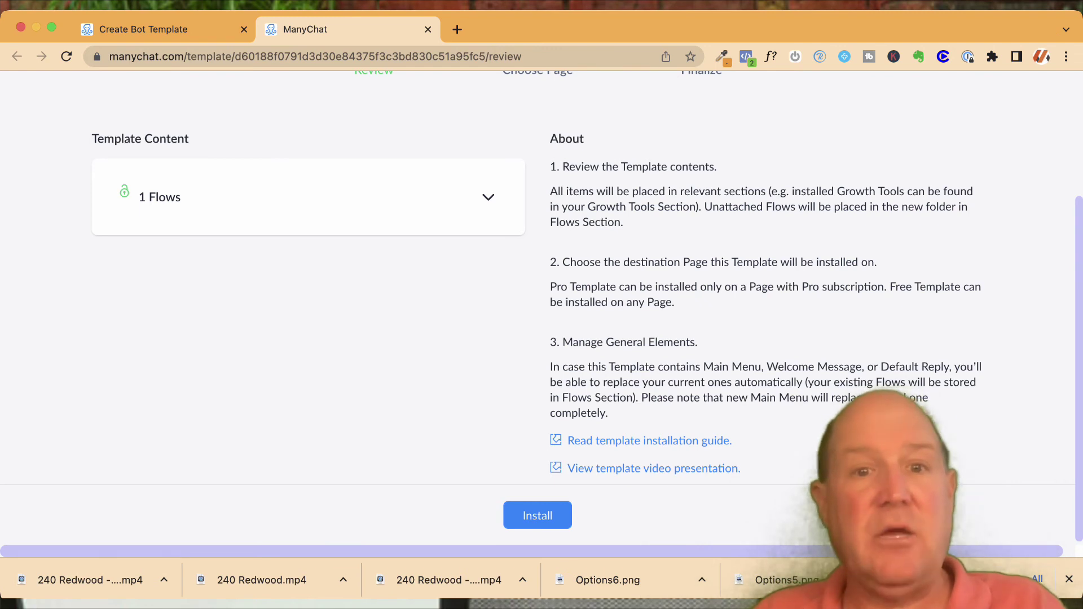
{"action": "scroll", "coordinate": [542, 276], "scroll_direction": "up", "scroll_amount": 5}
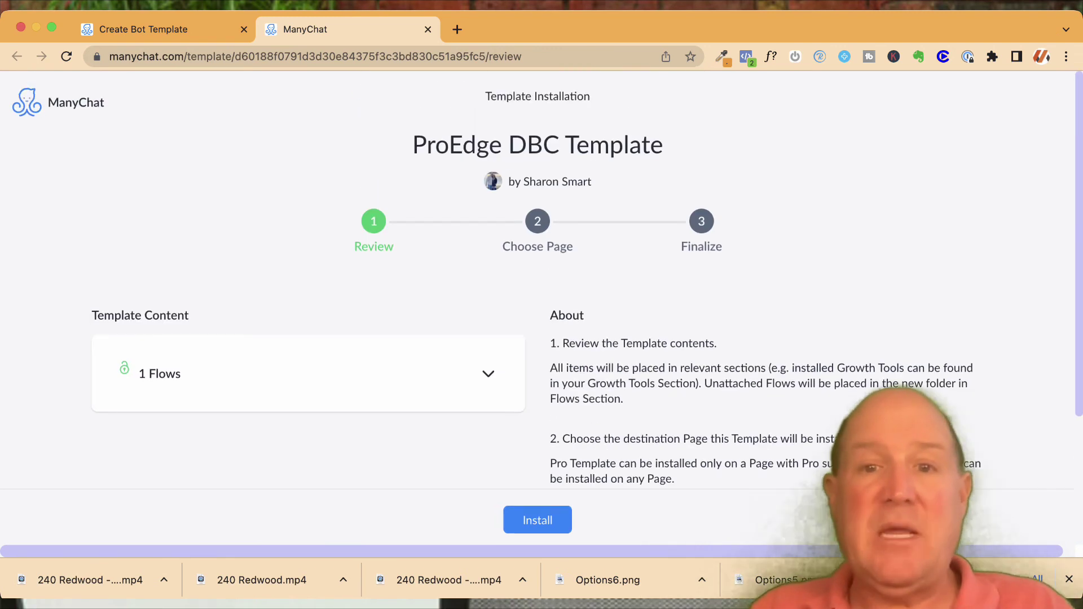